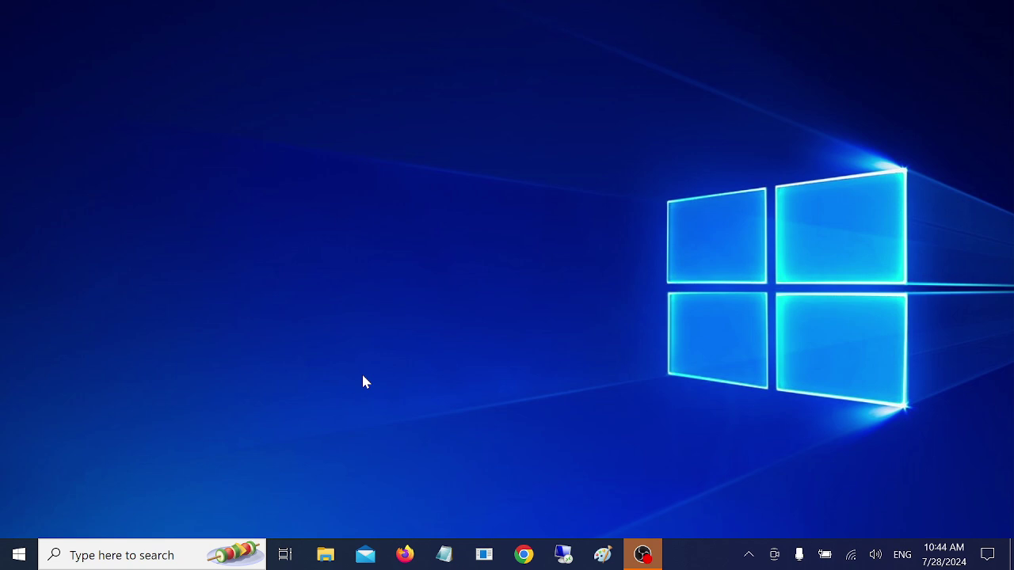
Open Device Manager from the desktop
key("super+x")
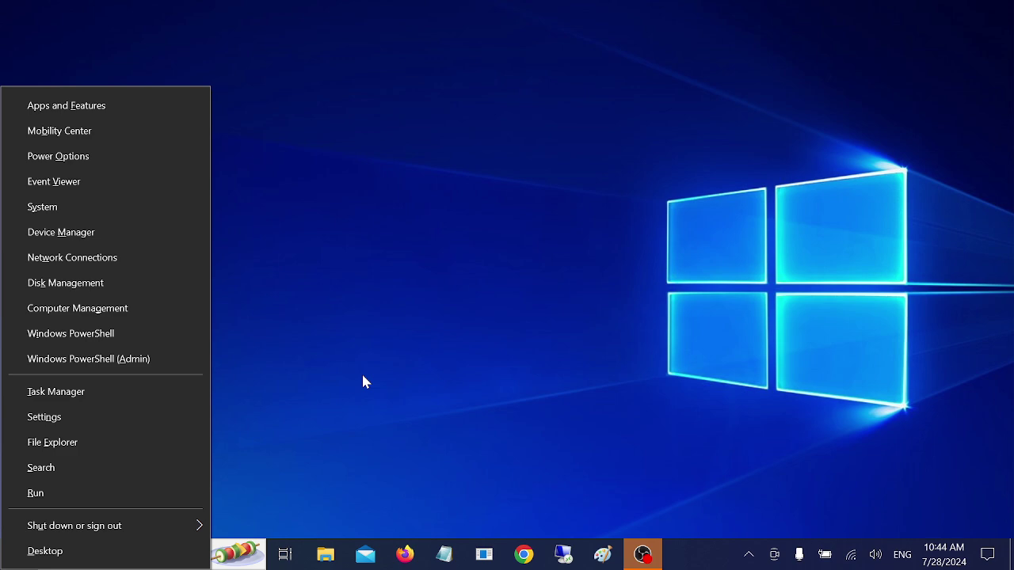
key("Down")
key("Down")
key("Down")
key("Down")
key("Down")
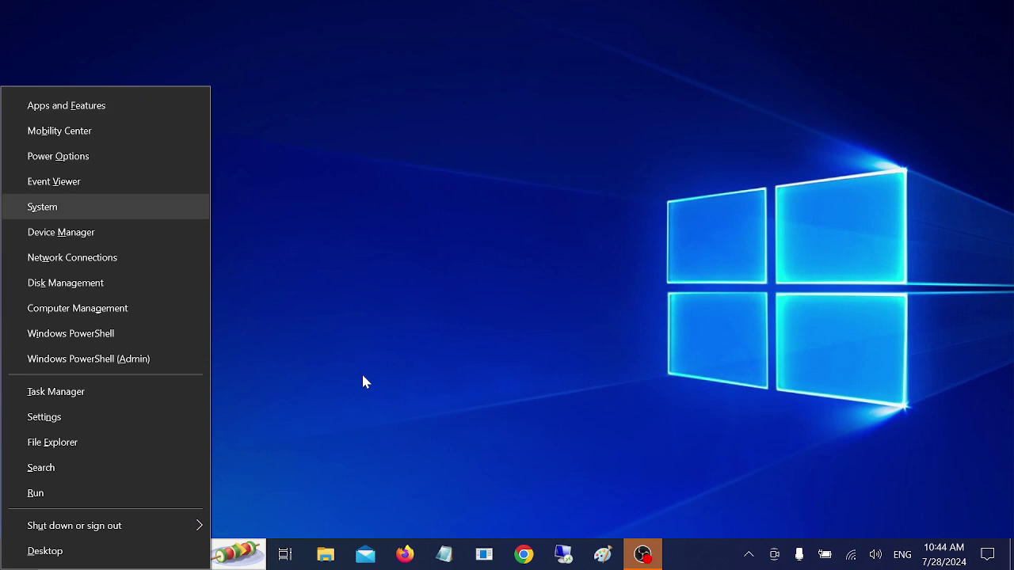
key("Down")
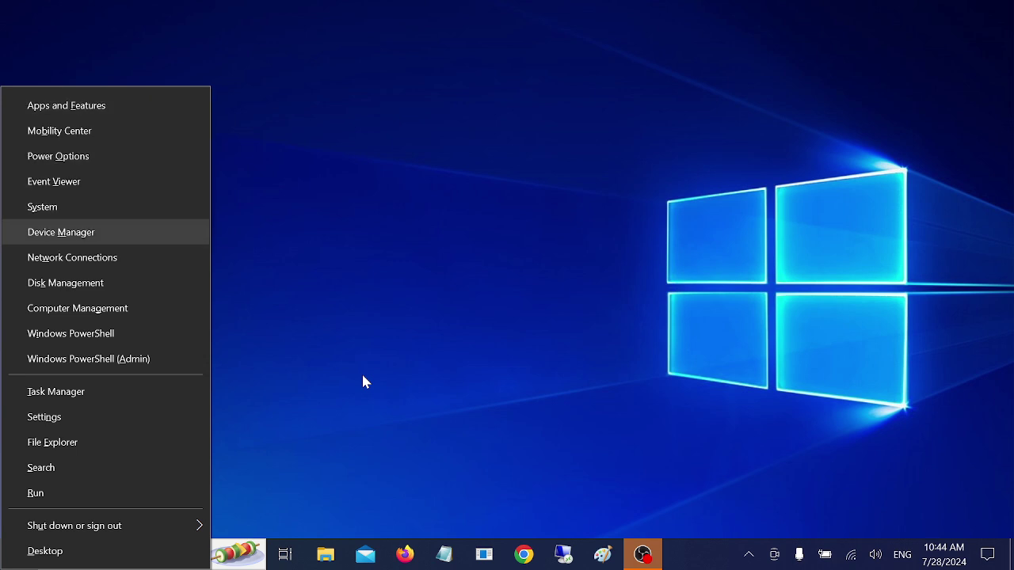
key("Return")
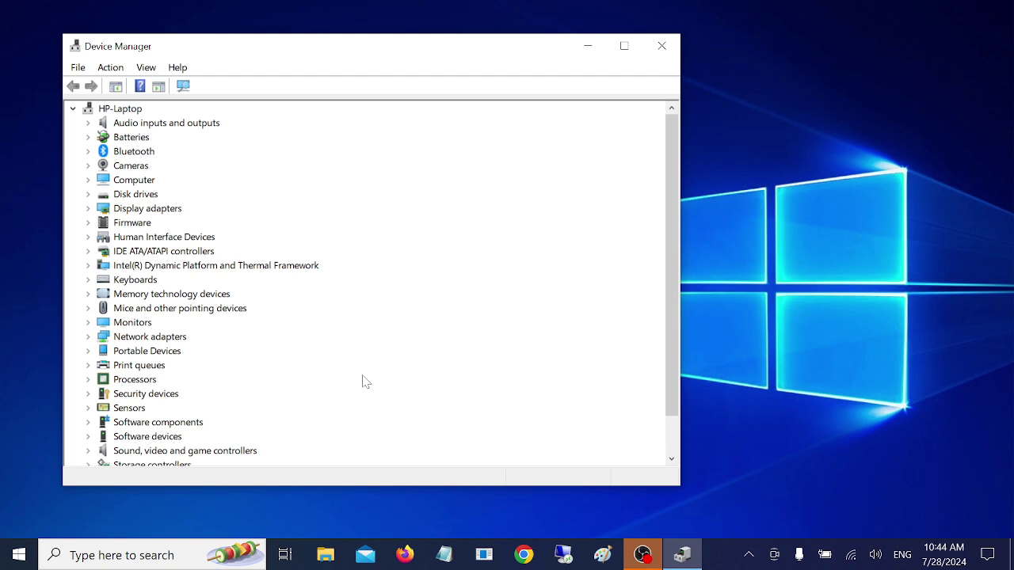
Expand the Mice and other pointing devices category in the device tree
key("Tab")
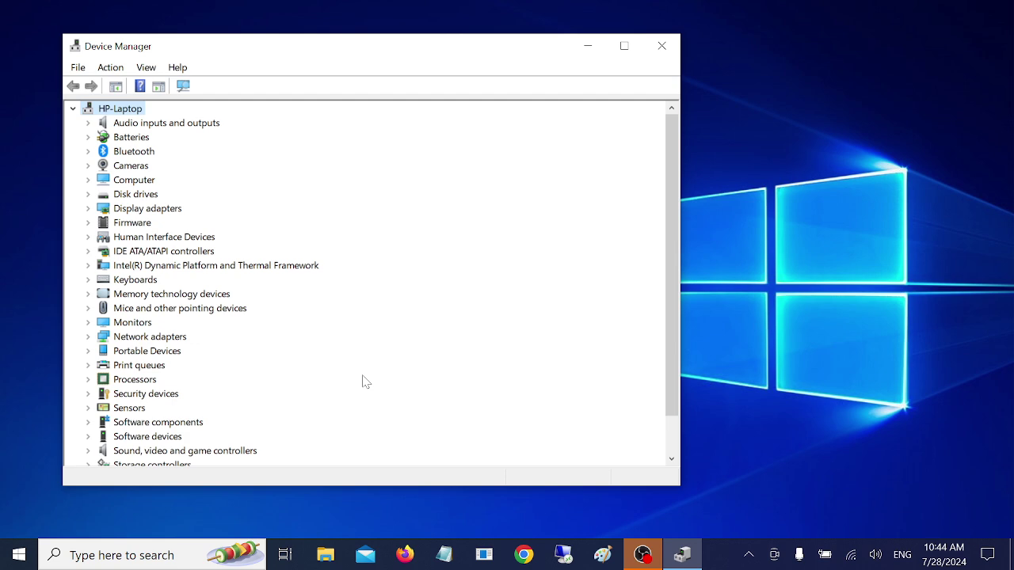
key("Down")
key("Down")
key("Down")
key("Down")
key("Down")
key("Down")
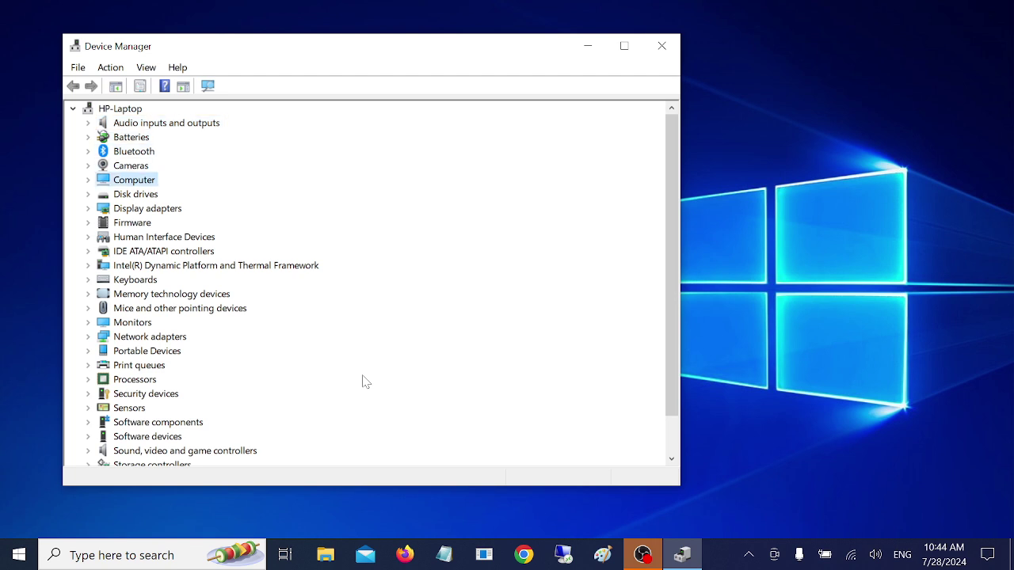
key("Down")
key("Down")
key("Down")
key("Down")
key("Down")
key("Down")
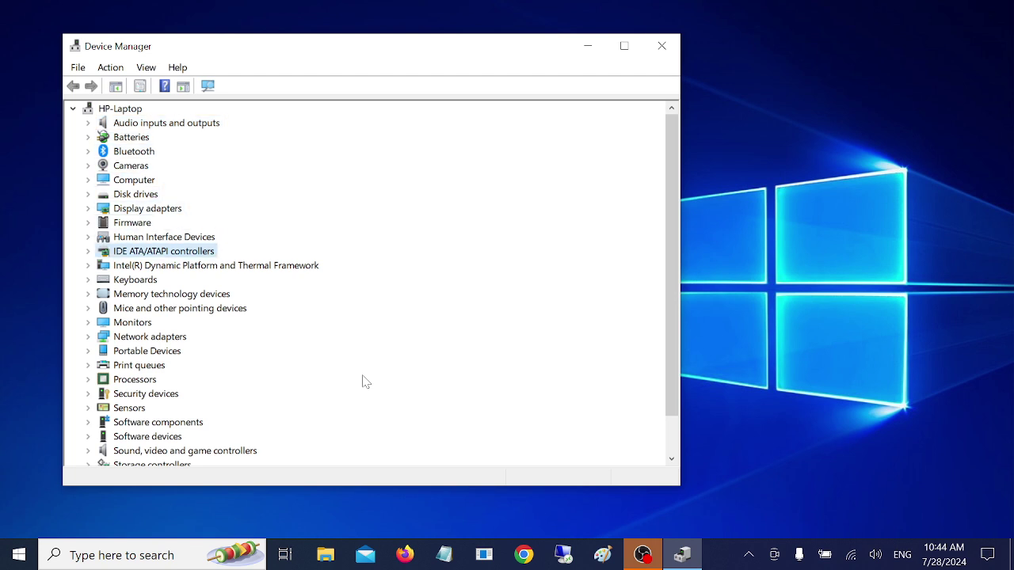
key("Down")
key("Down")
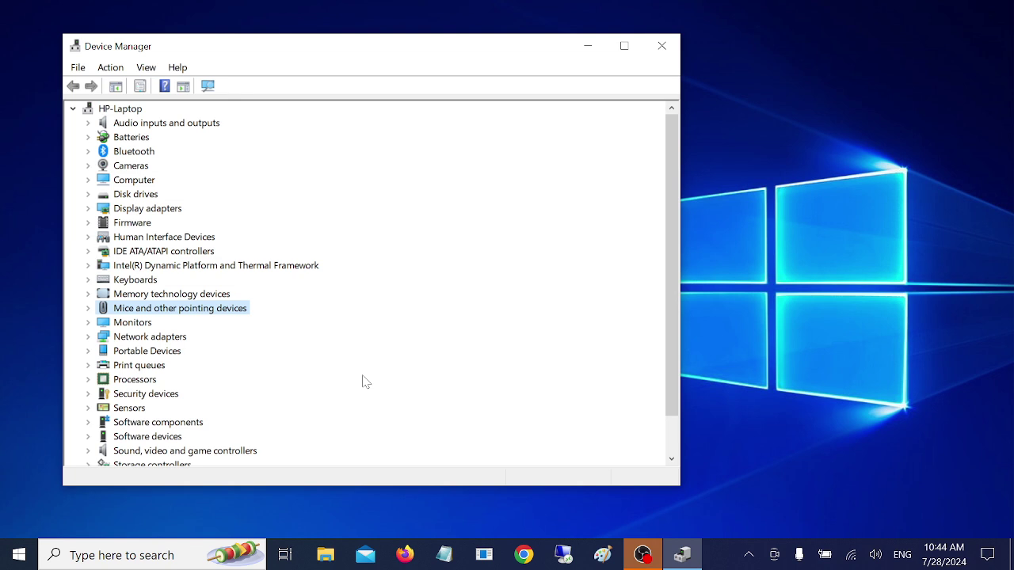
key("Right")
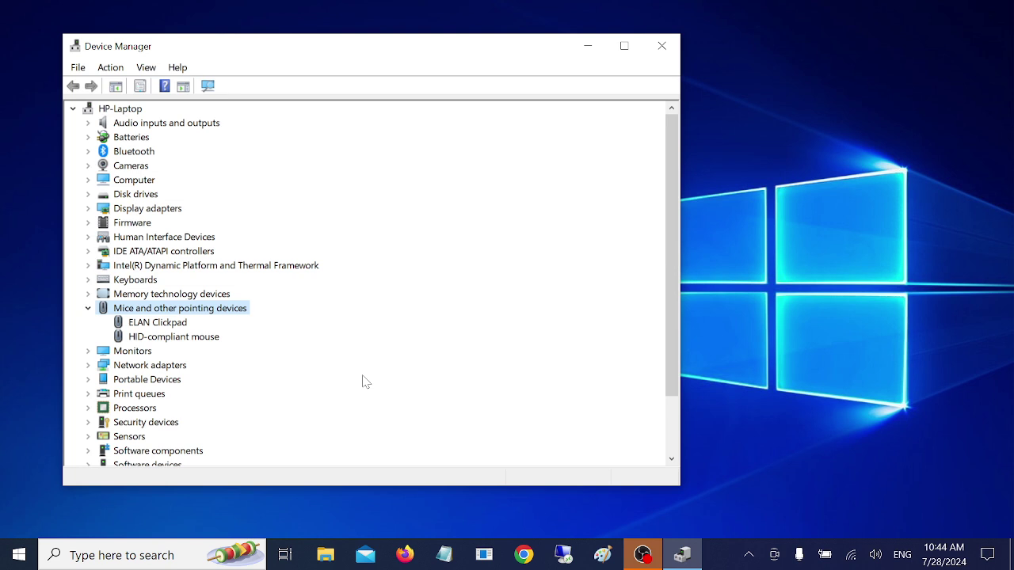
Open the properties of the ELAN Clickpad and show its driver information
key("Down")
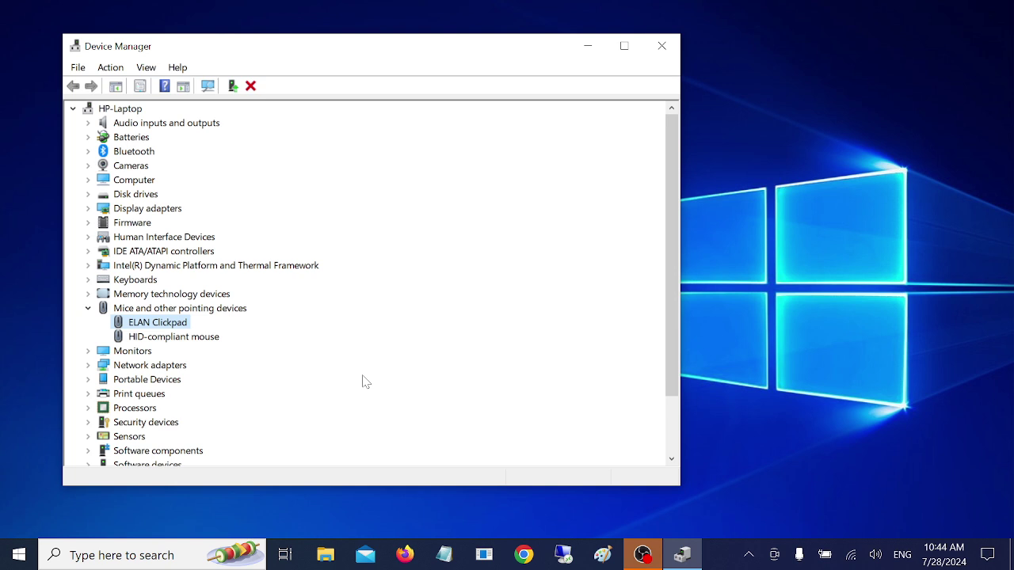
key("Return")
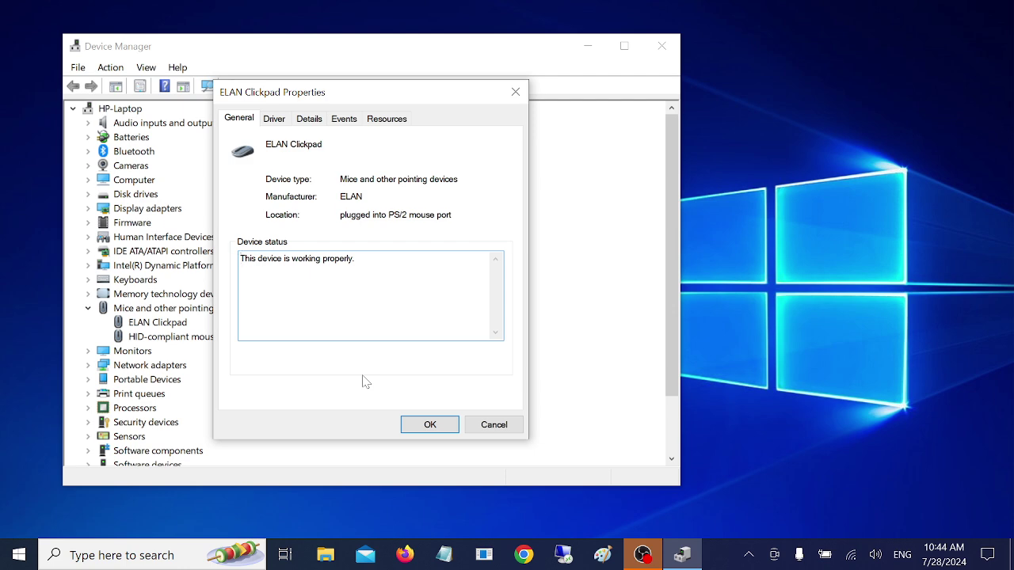
key("Tab")
key("Tab")
key("Tab")
key("Right")
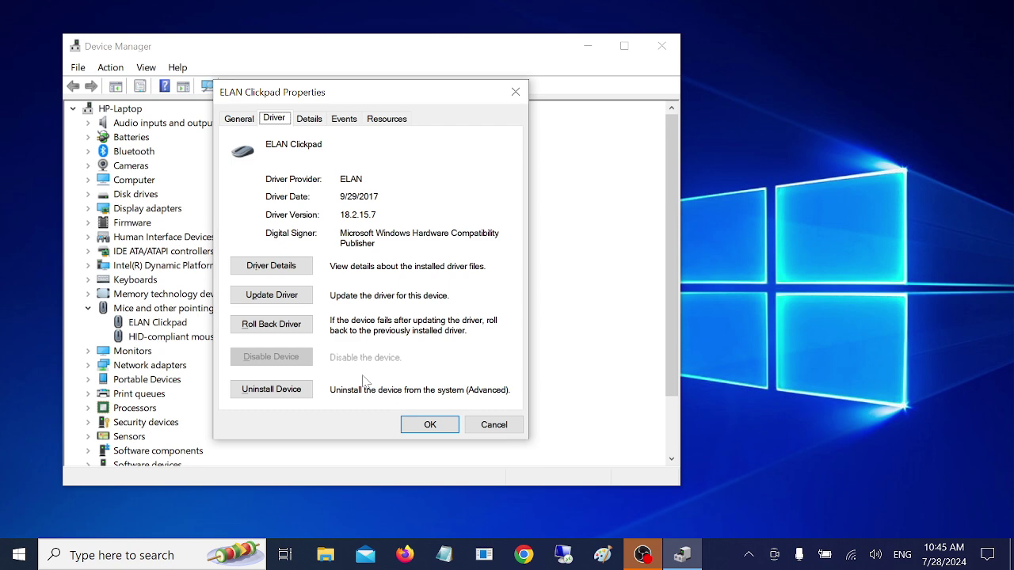
Run an automatic driver update search for the ELAN Clickpad, then close the update wizard
key("Tab")
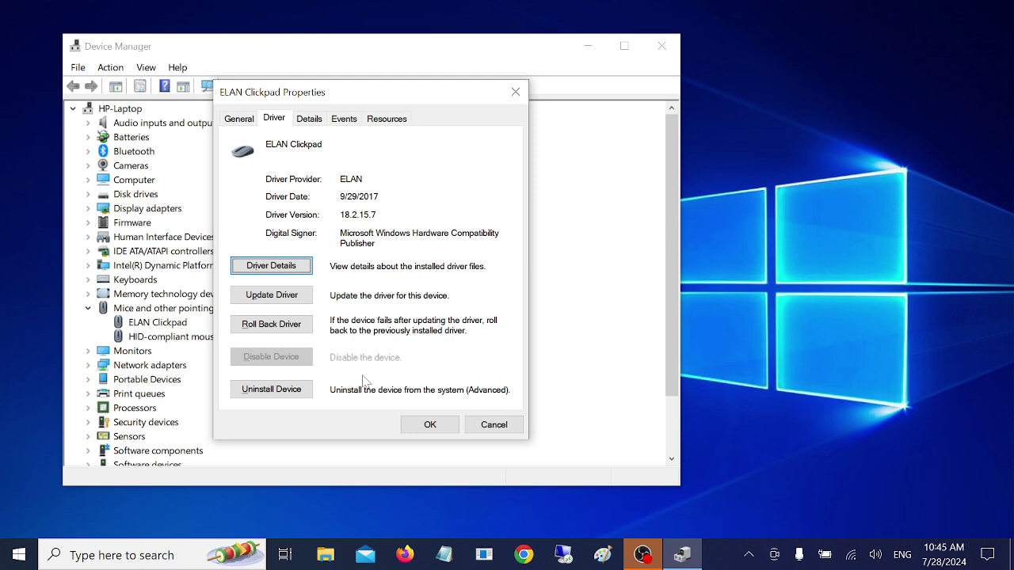
key("Tab")
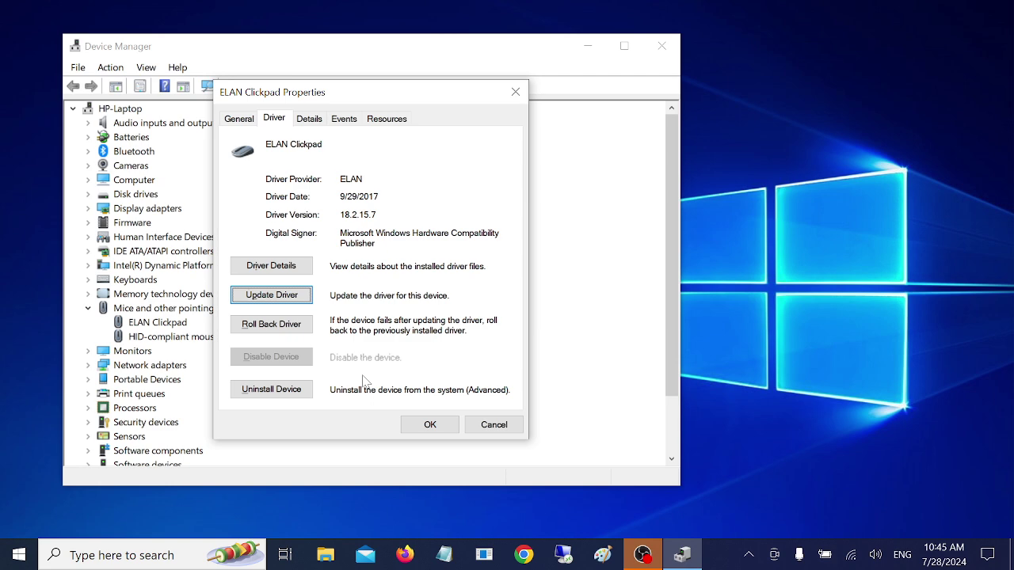
key("Return")
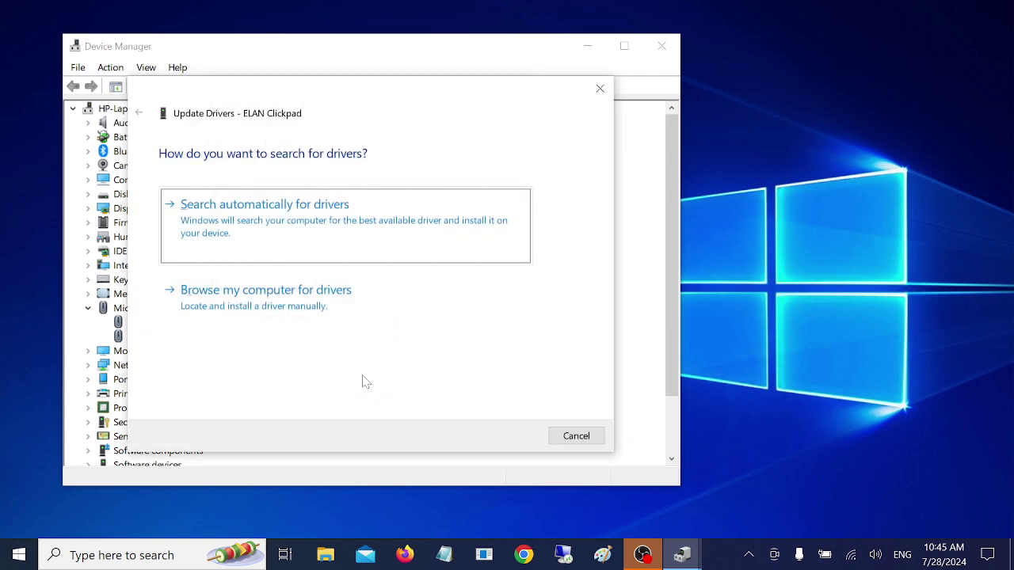
key("Return")
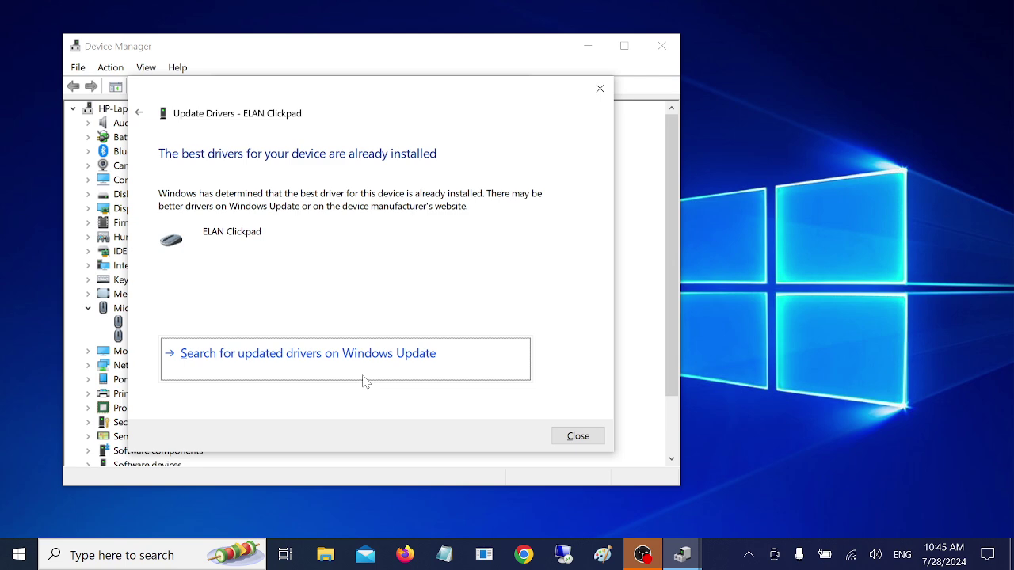
key("Tab")
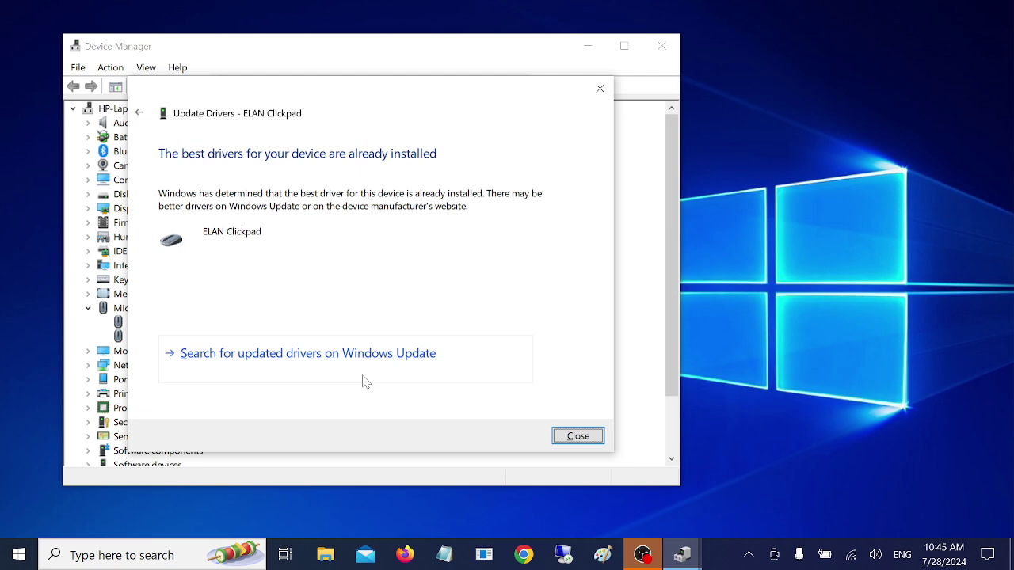
key("Return")
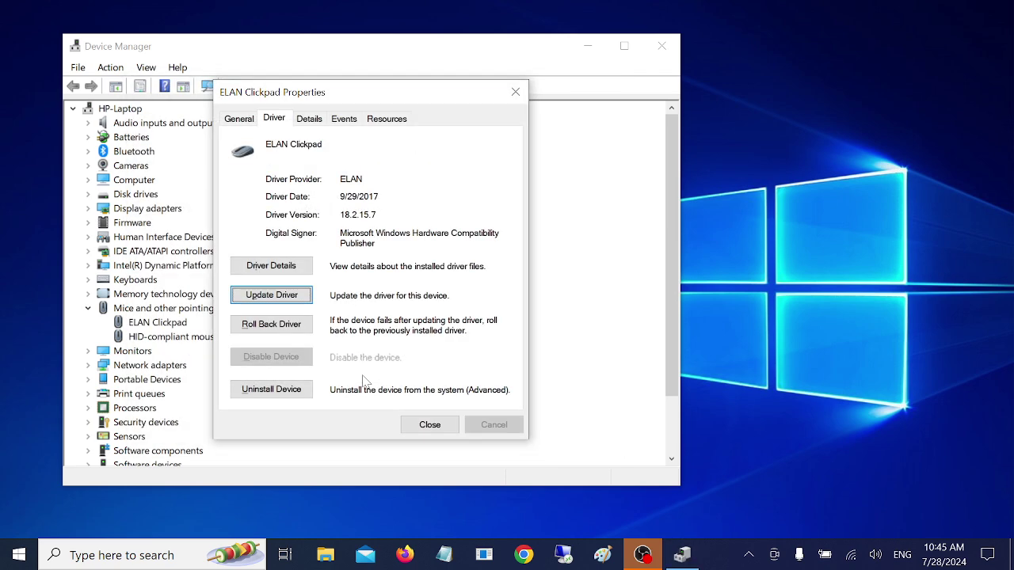
Update the ELAN Clickpad driver manually by installing the first ELAN Clickpad model from the list of available drivers on the computer
key("Return")
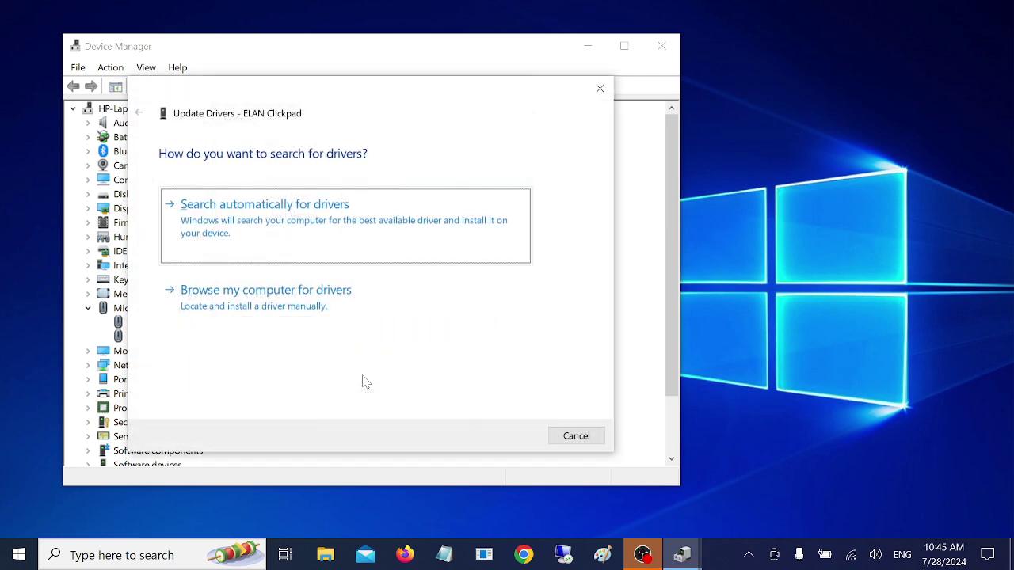
key("Tab")
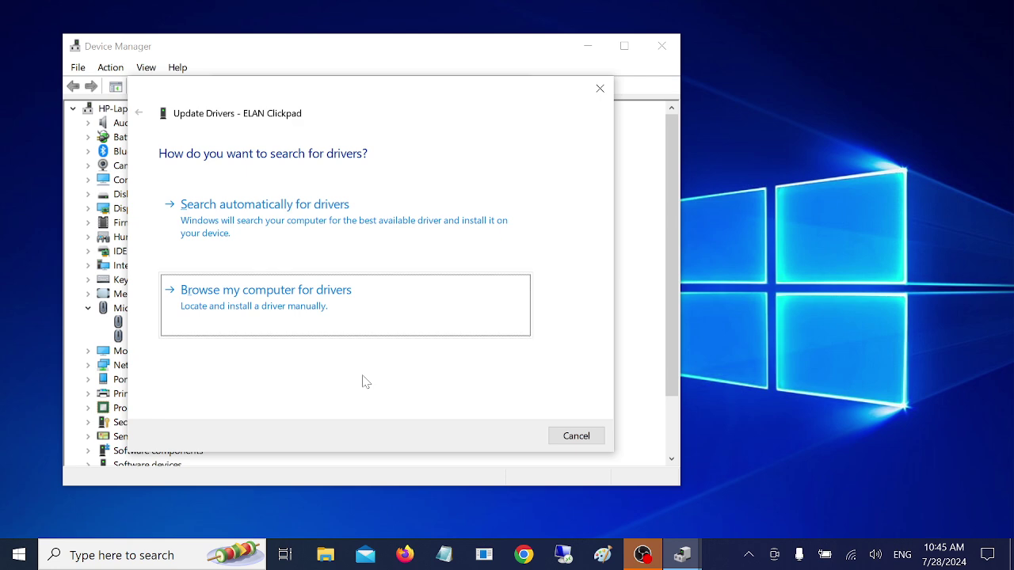
key("Return")
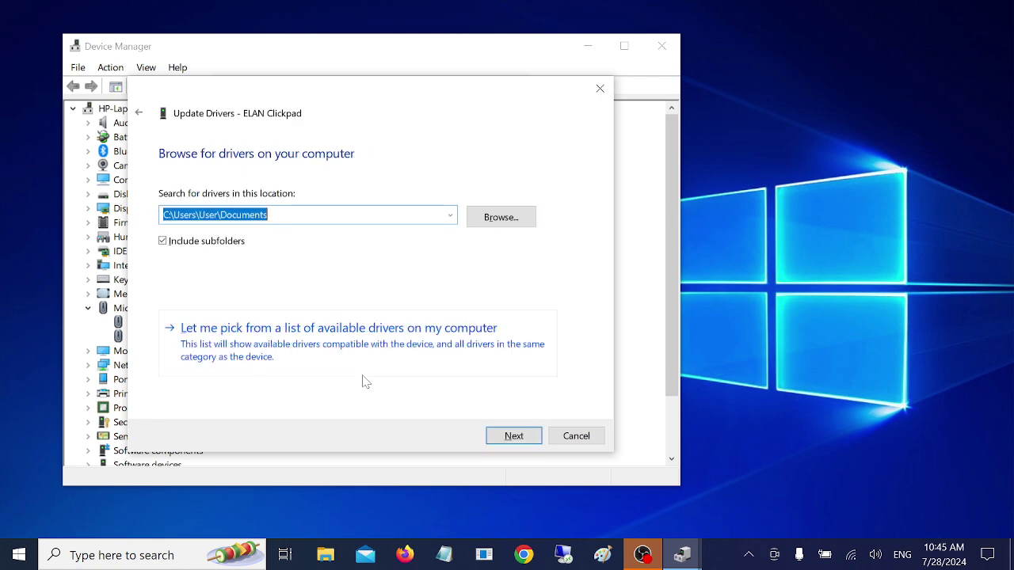
key("Tab")
key("Tab")
key("Tab")
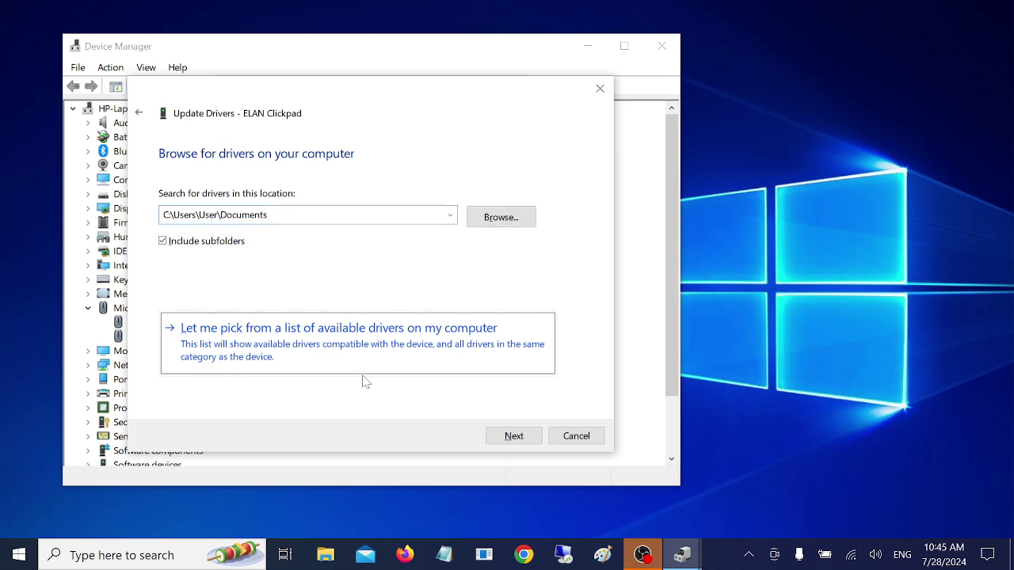
key("Return")
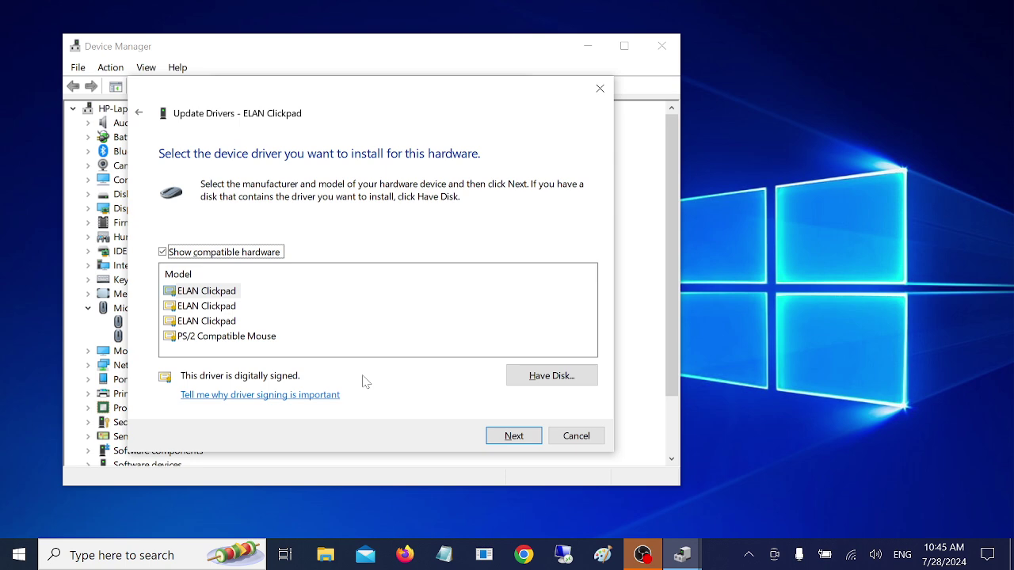
key("Return")
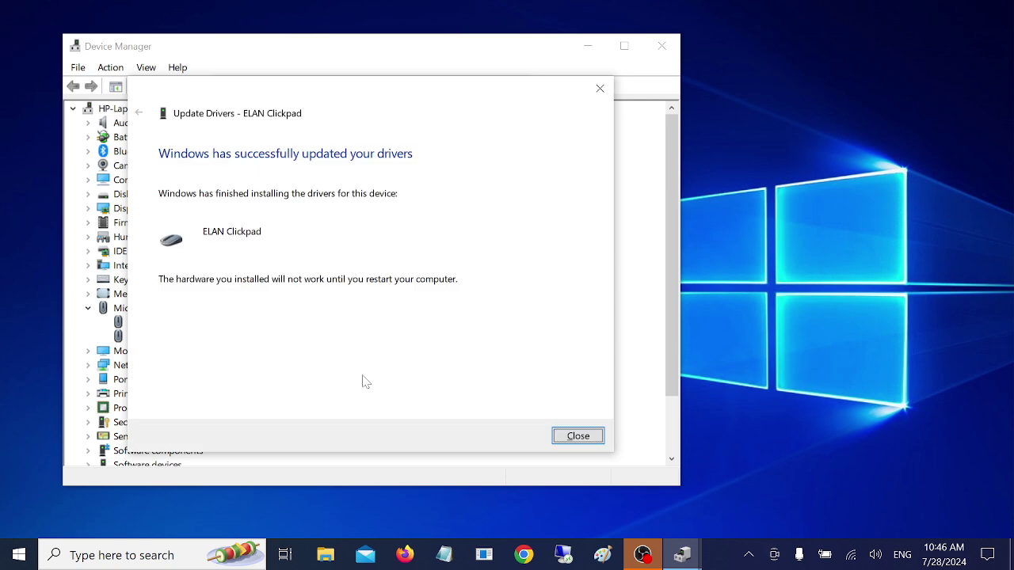
key("Return")
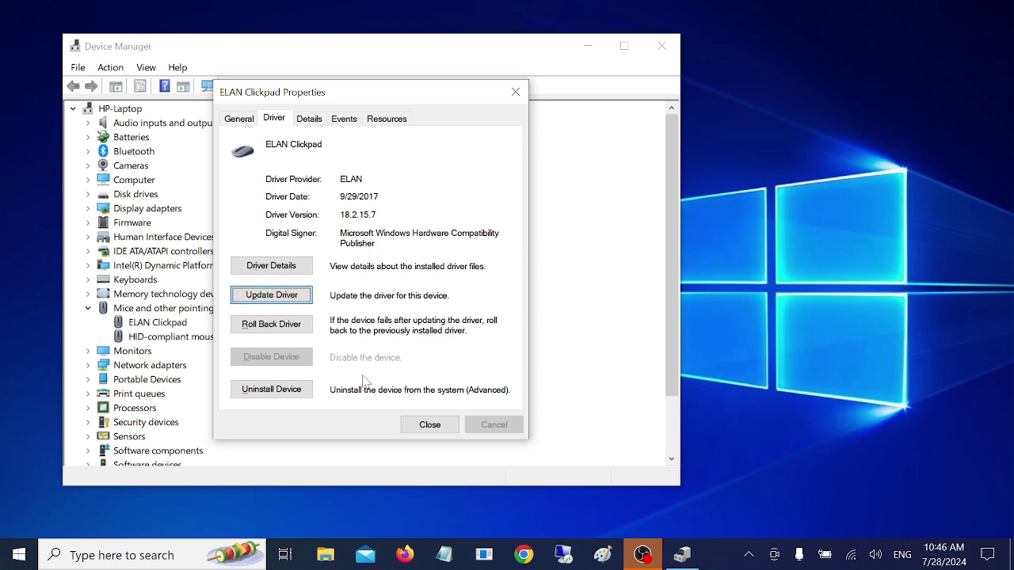
Close the ELAN Clickpad properties and decline restarting the computer now
key("Tab")
key("Tab")
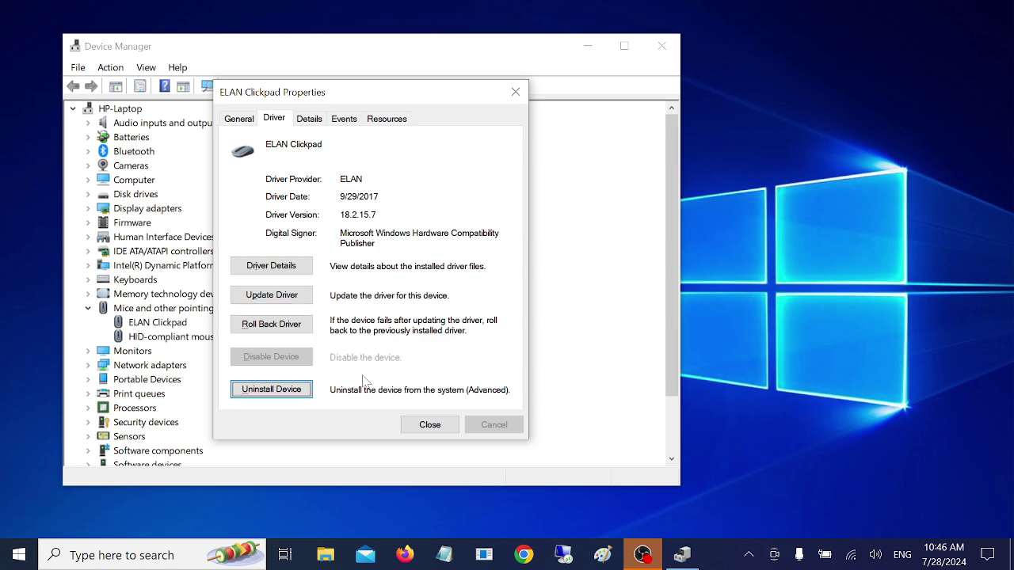
key("Tab")
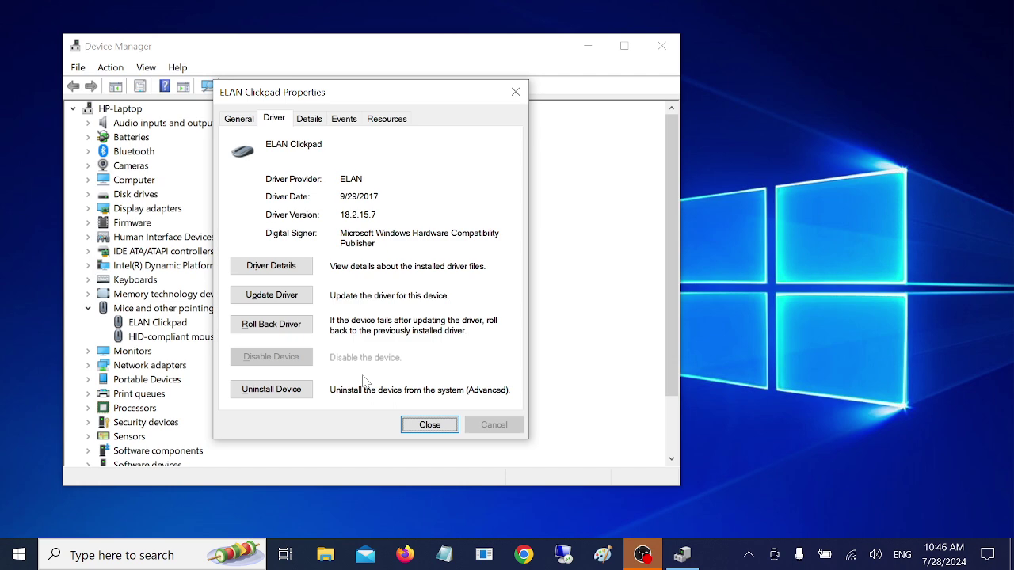
key("Return")
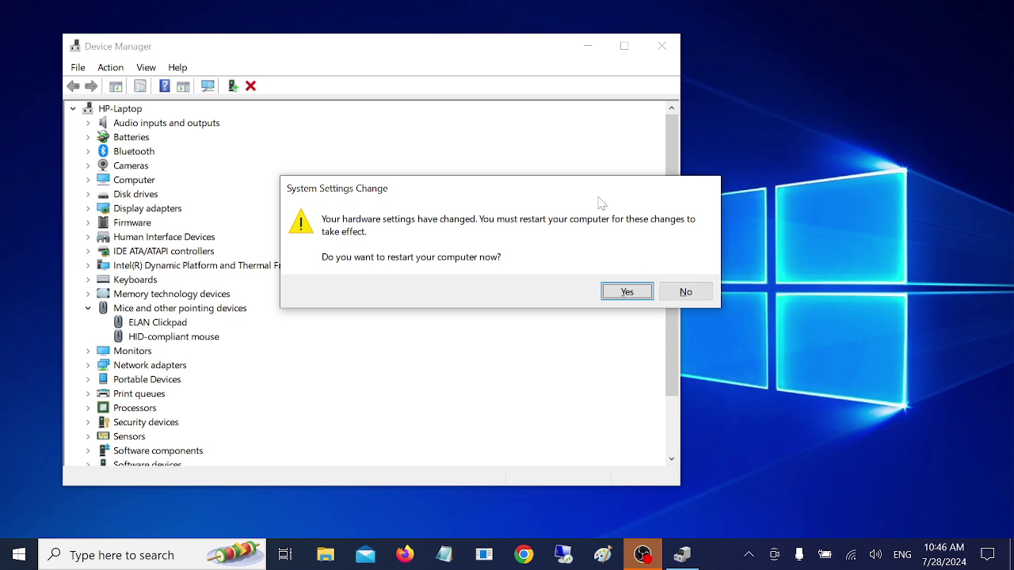
left_click_drag(599, 190, 525, 178)
left_click(603, 281)
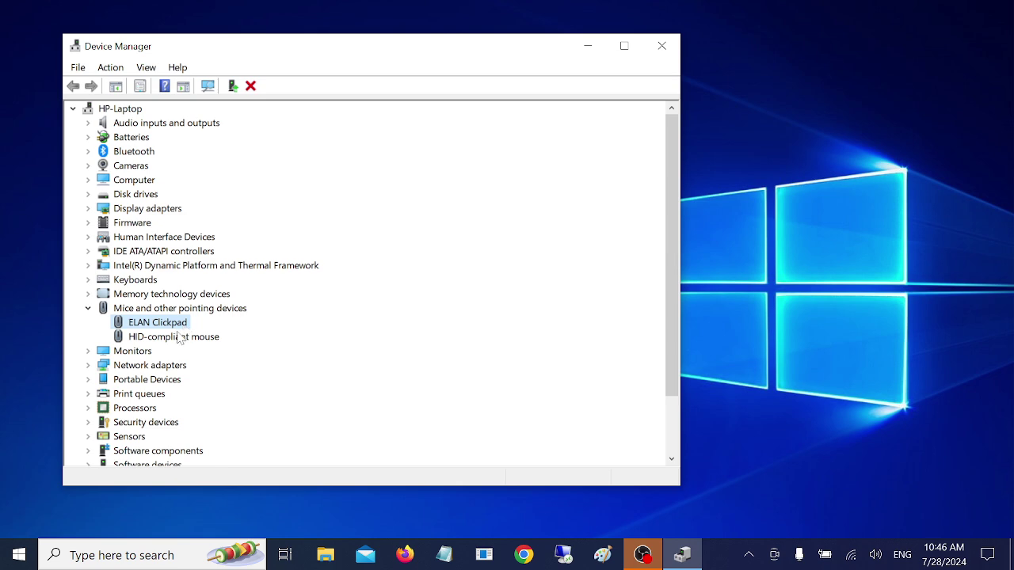
Scan for hardware changes and show hidden devices with the Mice and other pointing devices category expanded
left_click(88, 309)
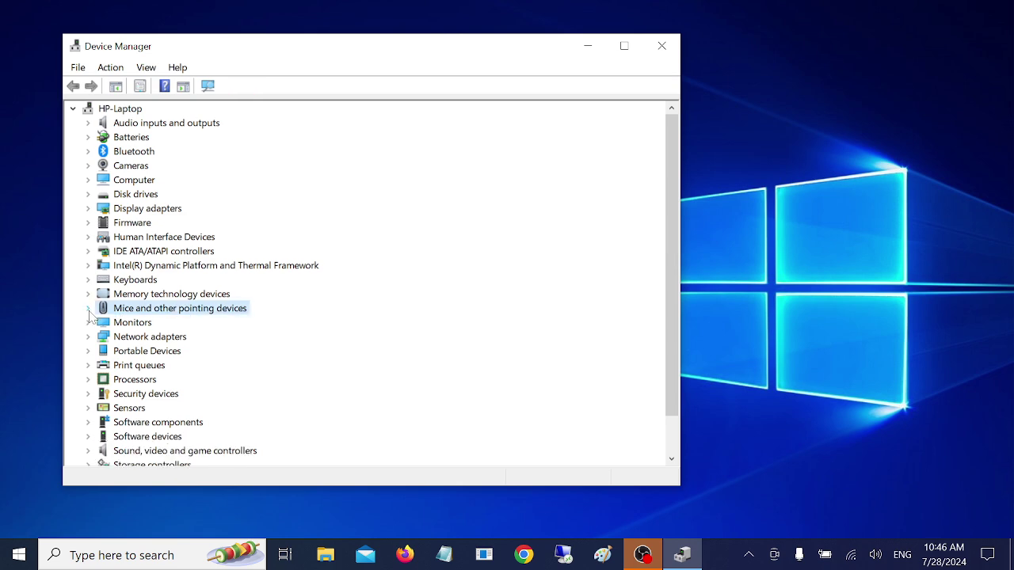
left_click(88, 309)
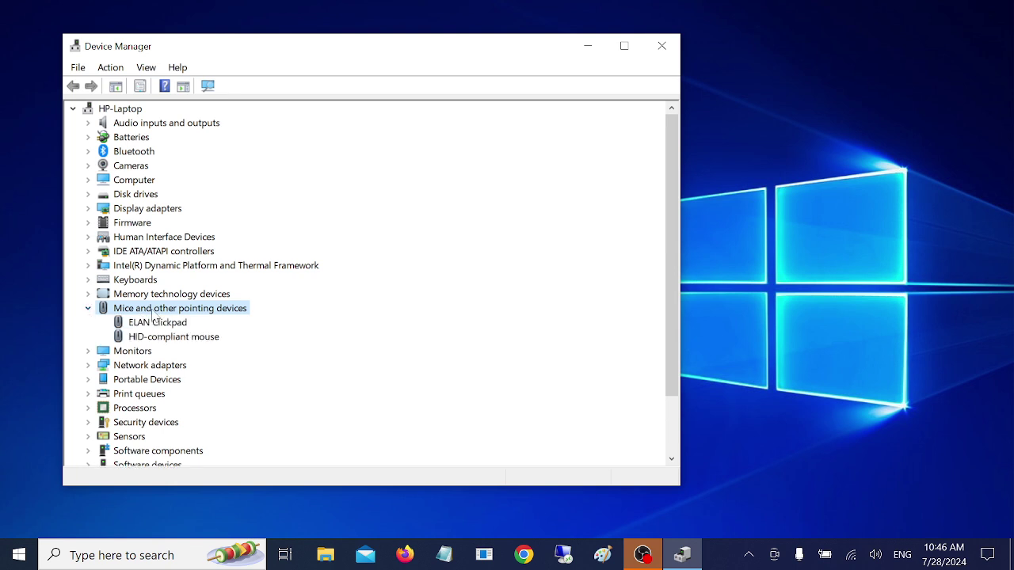
left_click(110, 70)
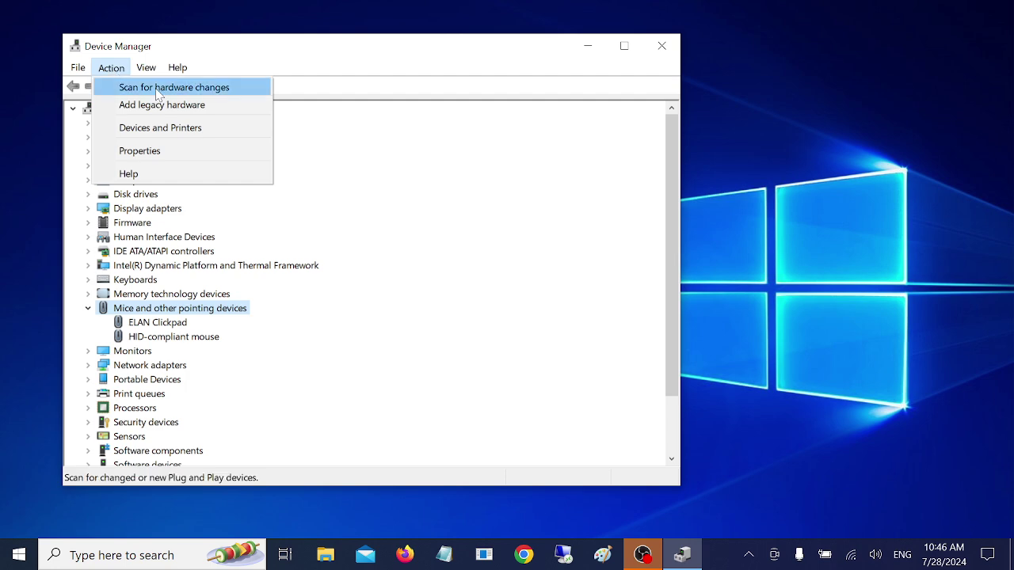
left_click(126, 87)
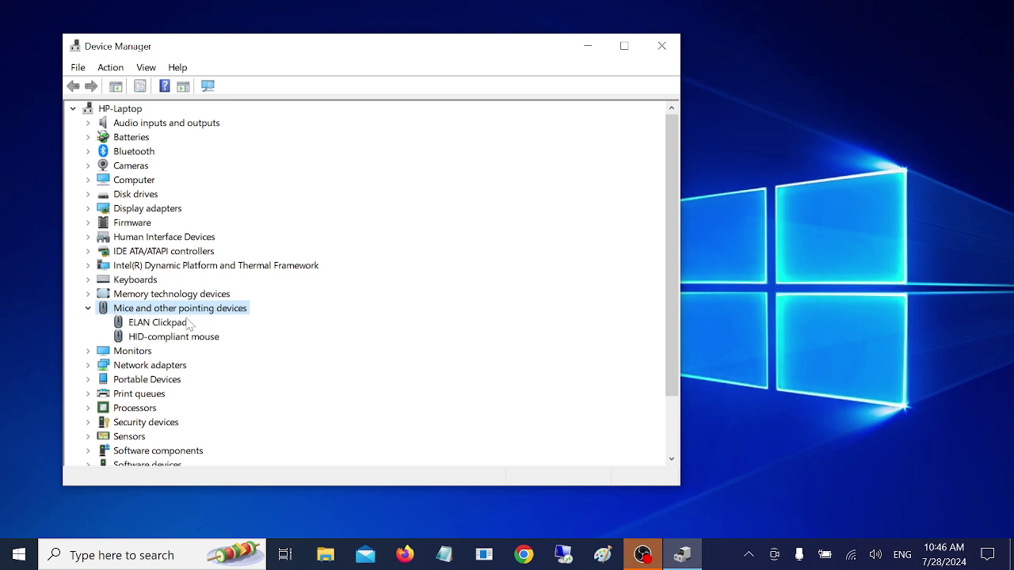
left_click(147, 68)
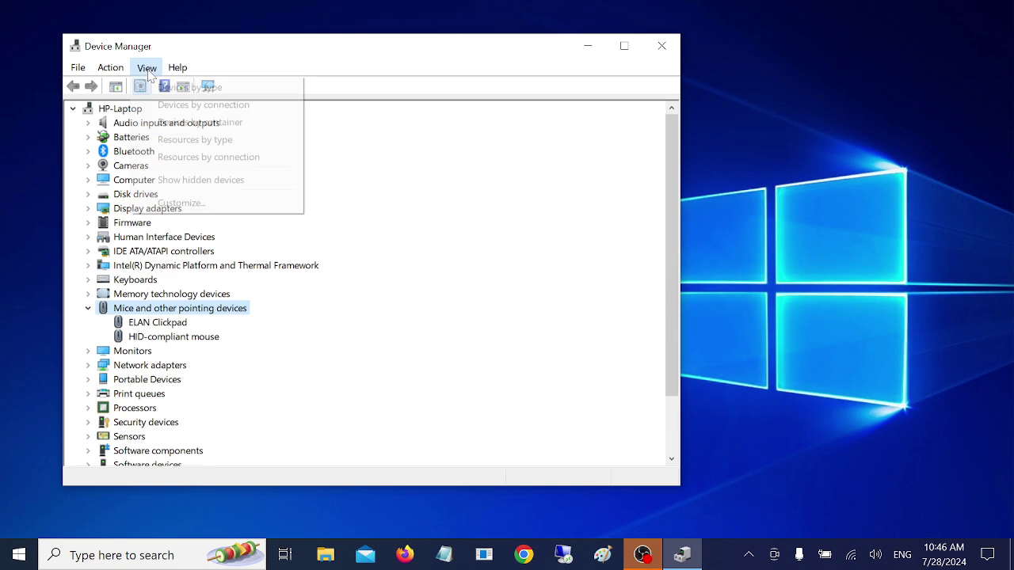
left_click(188, 186)
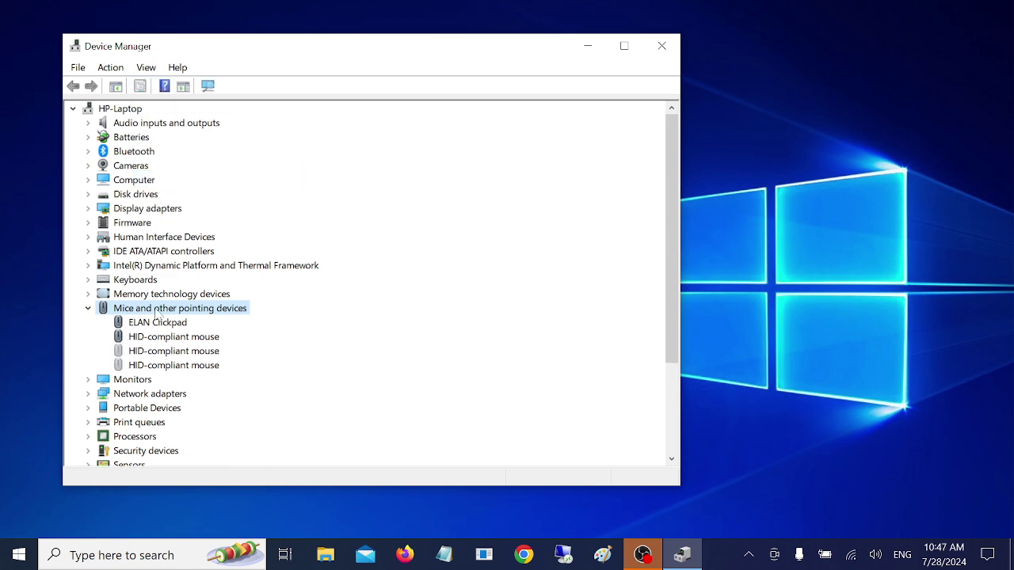
Expand the Human Interface Devices category and review its entries alongside those under Mice and other pointing devices
scroll(156, 313, "down", 2)
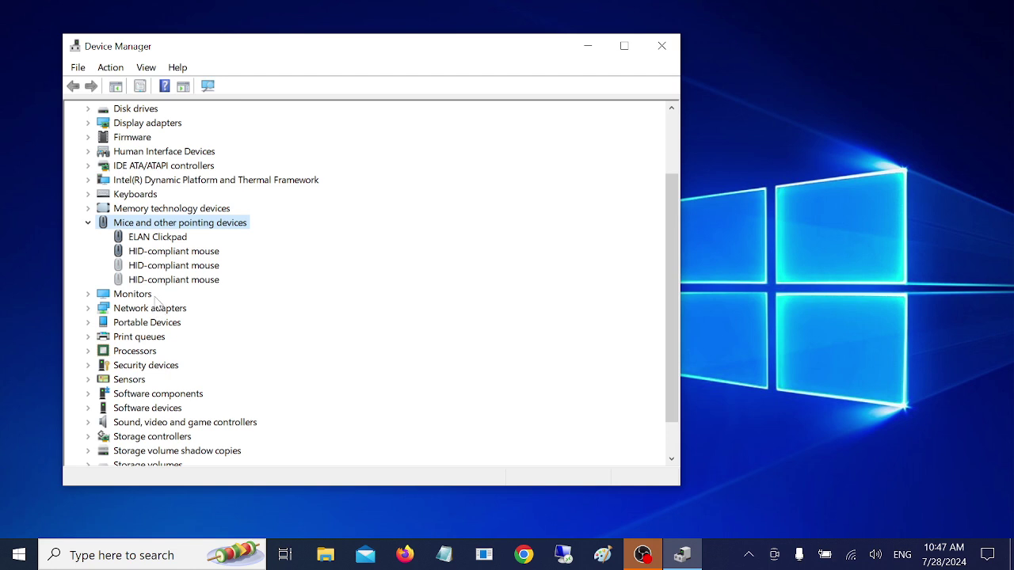
scroll(148, 328, "down", 1)
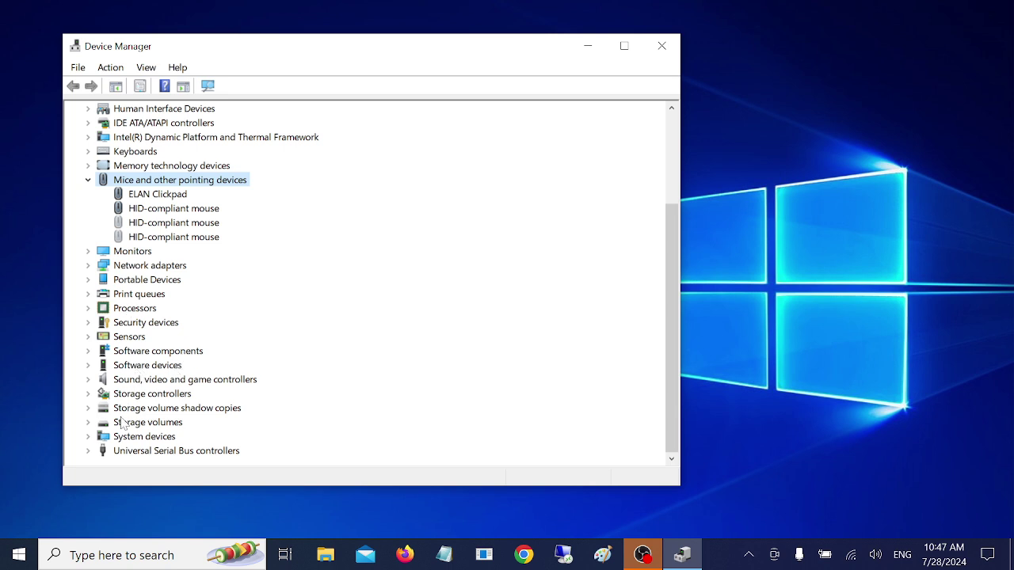
scroll(140, 413, "up", 3)
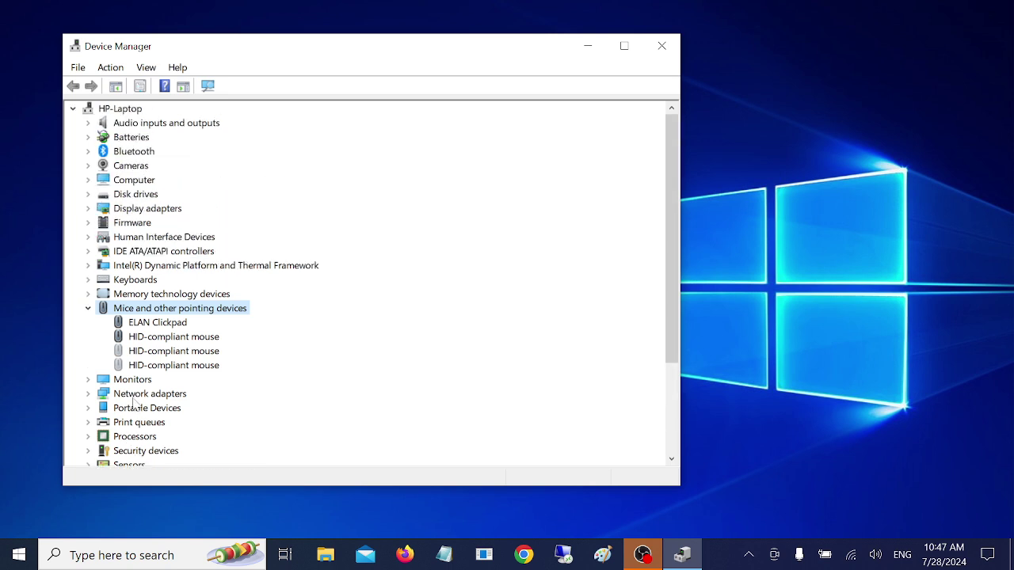
left_click(88, 237)
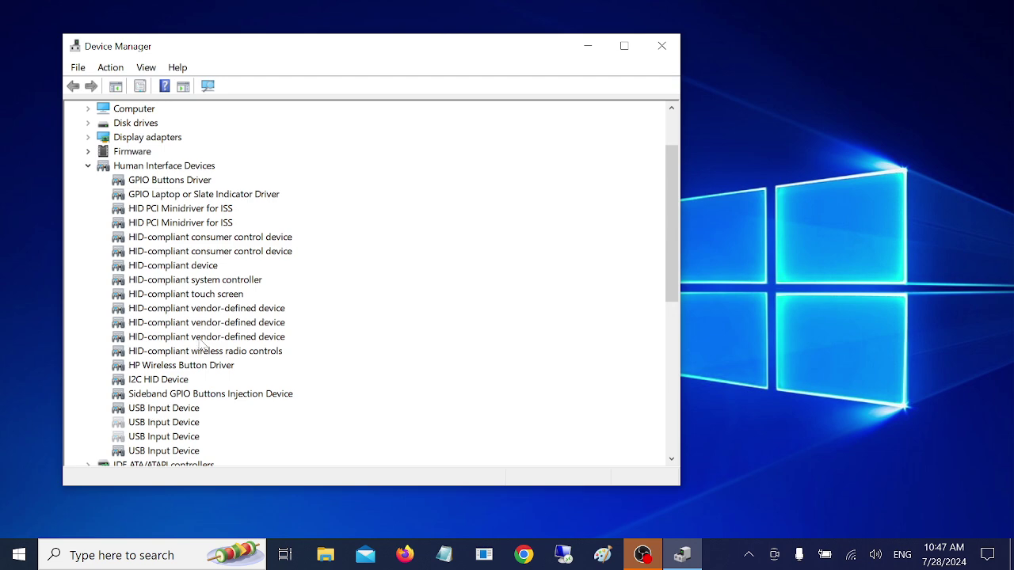
scroll(204, 348, "down", 5)
double_click(202, 309)
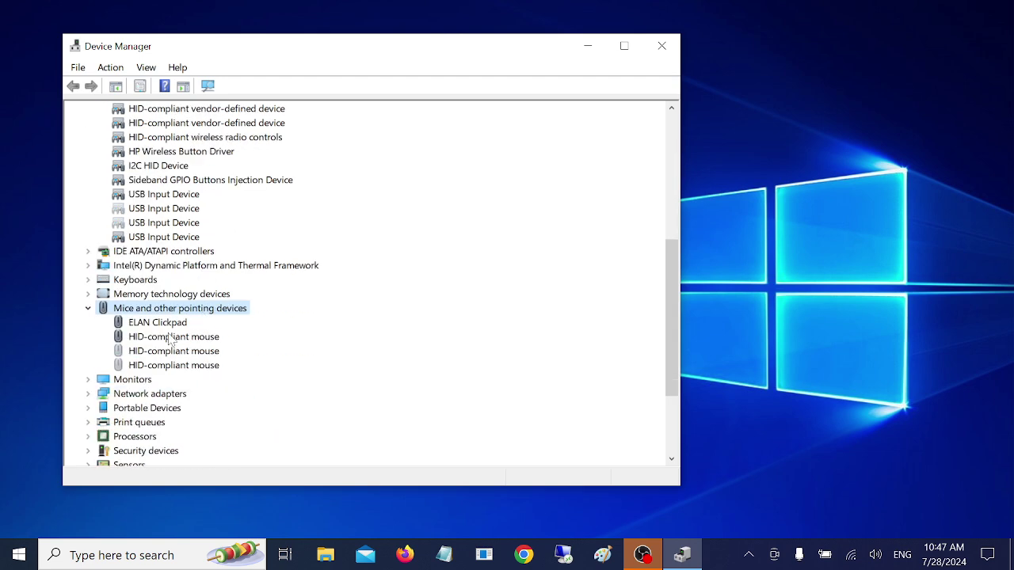
key("Down")
key("Down")
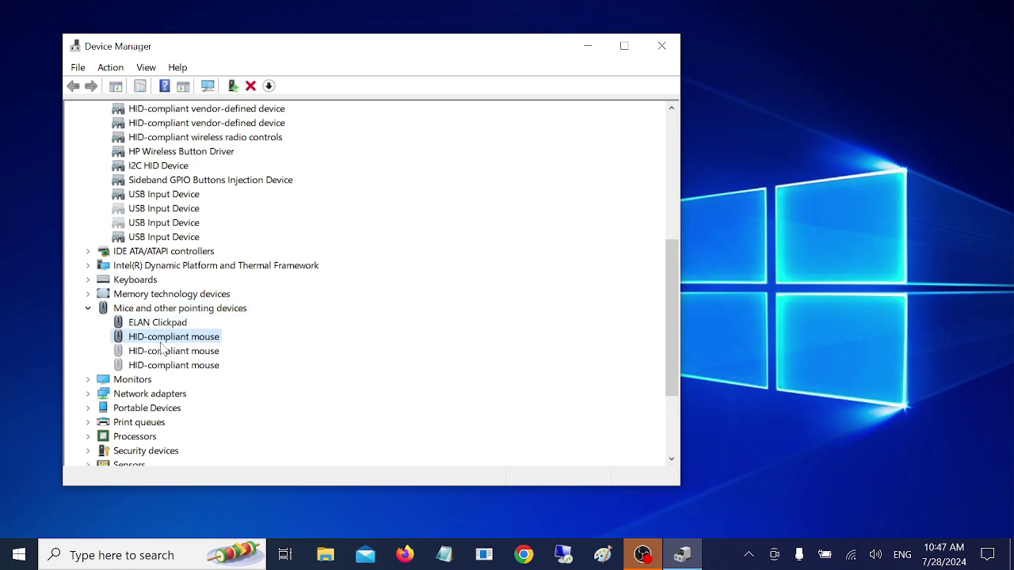
Run an automatic driver update search for the HID-compliant device under Human Interface Devices, and close the update wizard
scroll(190, 345, "up", 5)
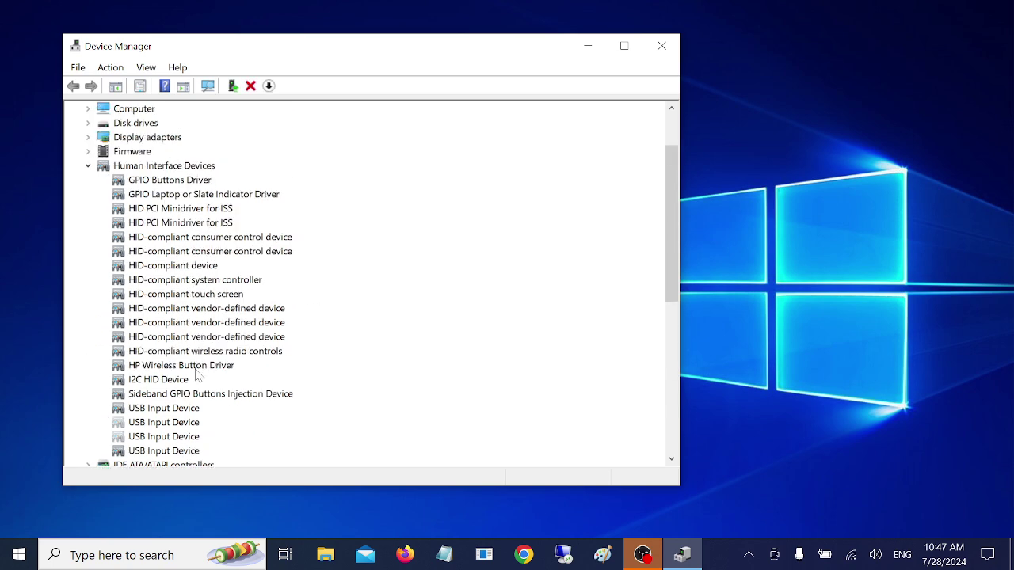
left_click(188, 270)
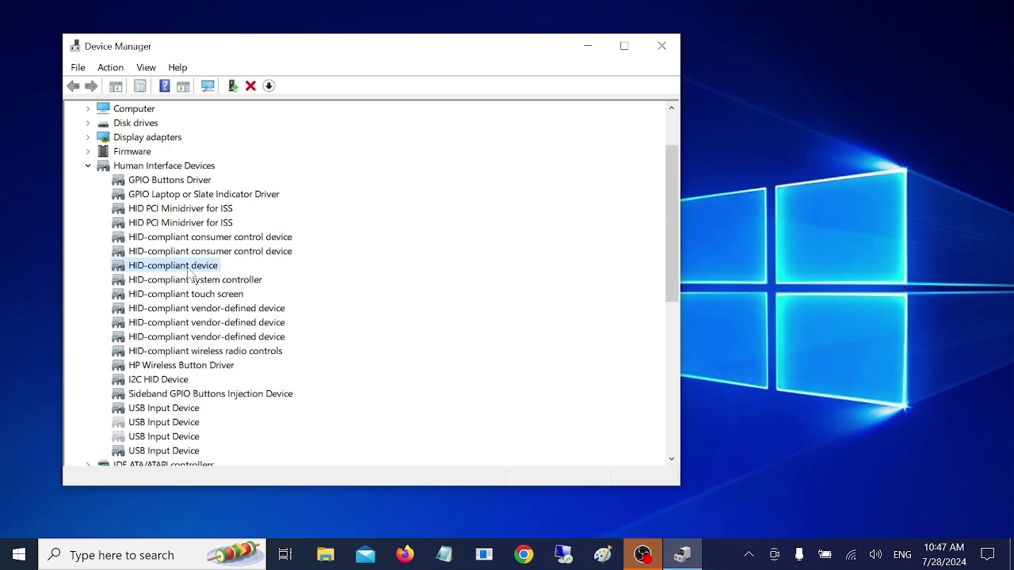
right_click(188, 271)
left_click(233, 278)
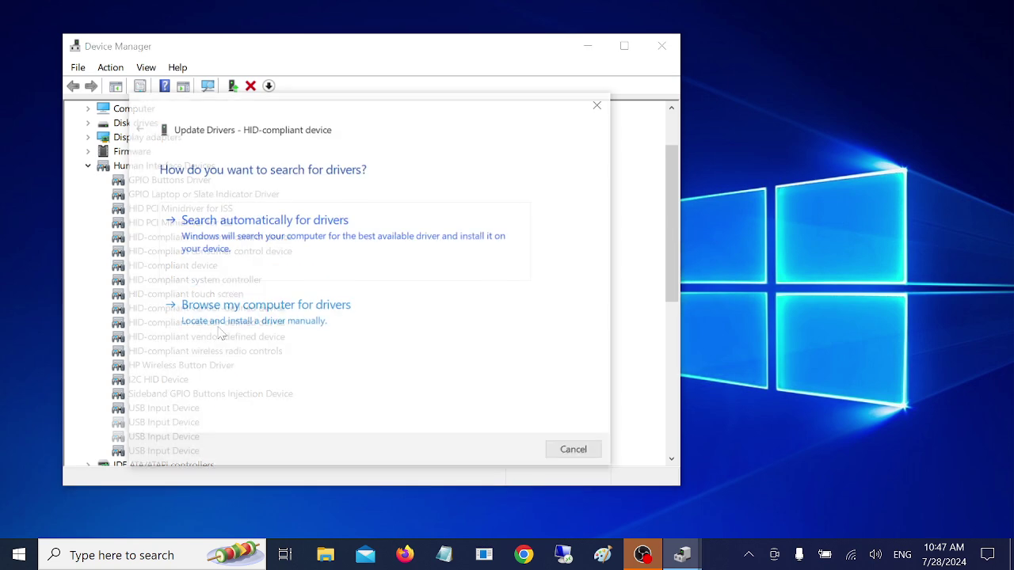
left_click(353, 250)
left_click(590, 112)
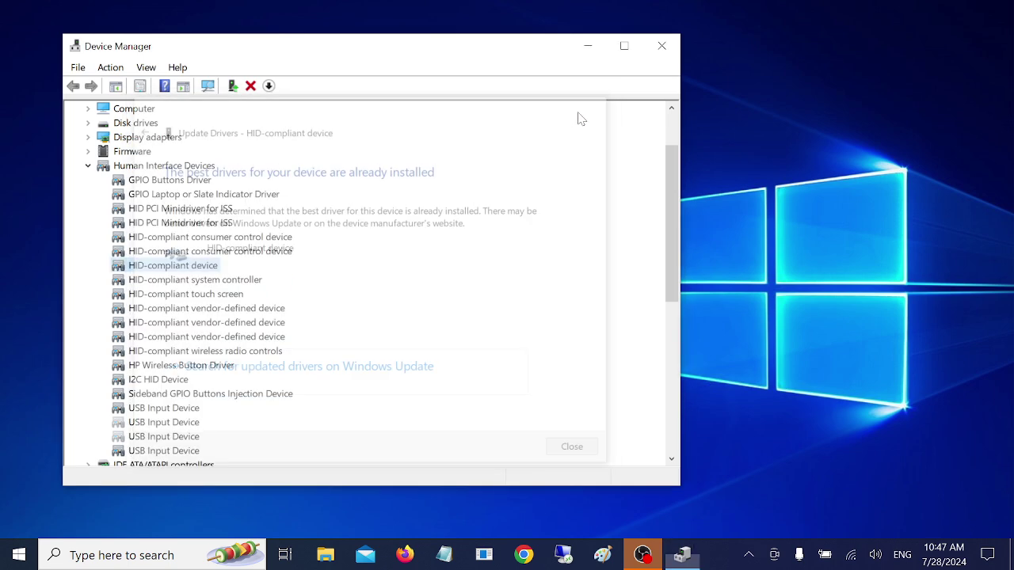
Collapse the Human Interface Devices and Mice and other pointing devices categories, and close Device Manager
scroll(229, 294, "down", 4)
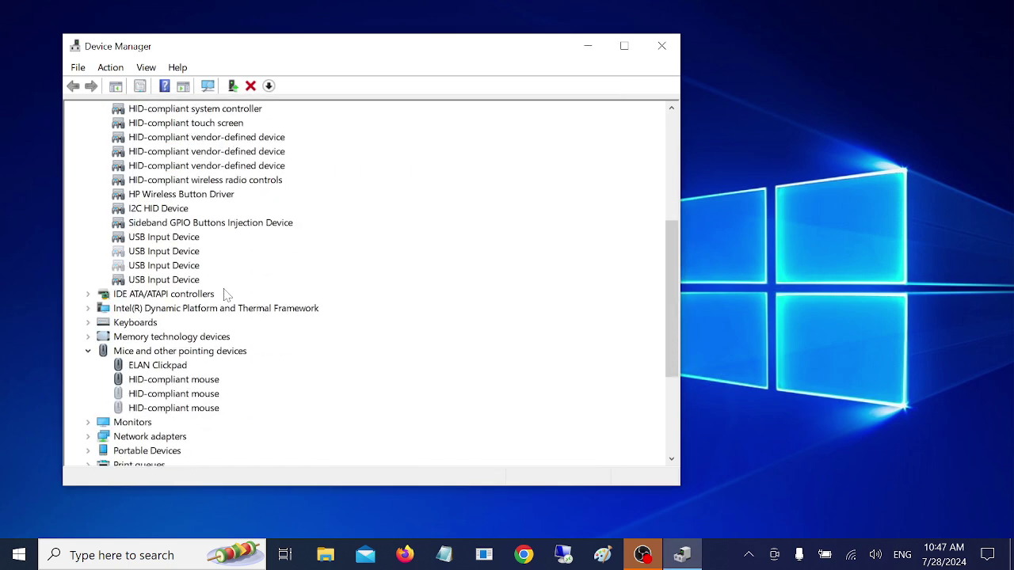
left_click(178, 366)
left_click(170, 381)
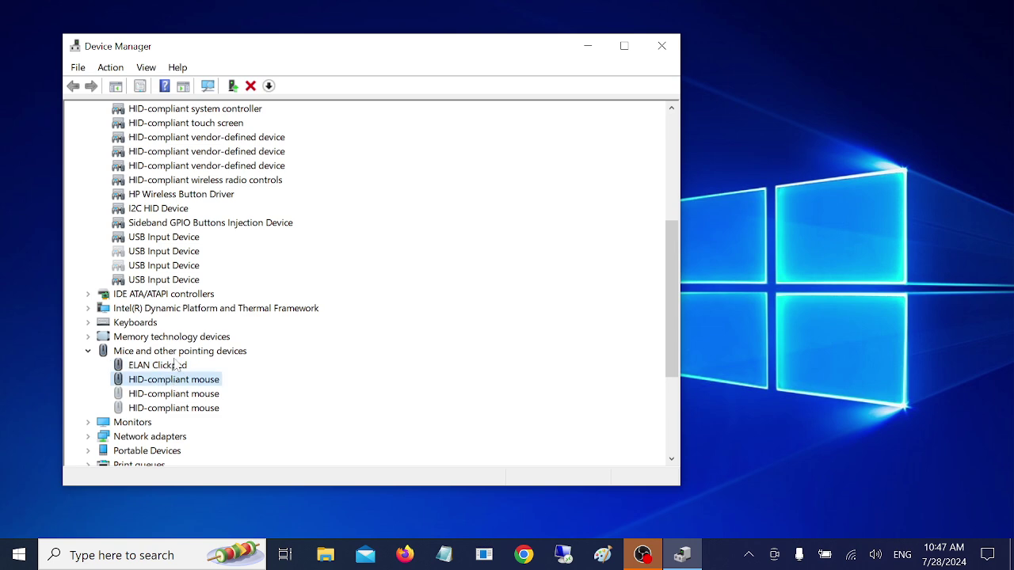
scroll(198, 326, "up", 2)
scroll(199, 292, "up", 2)
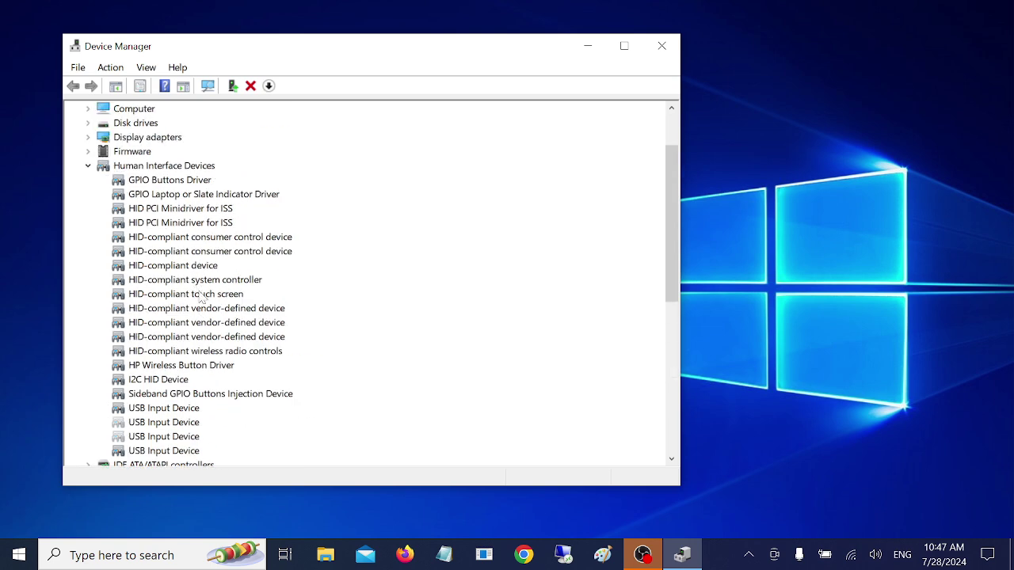
scroll(151, 273, "up", 2)
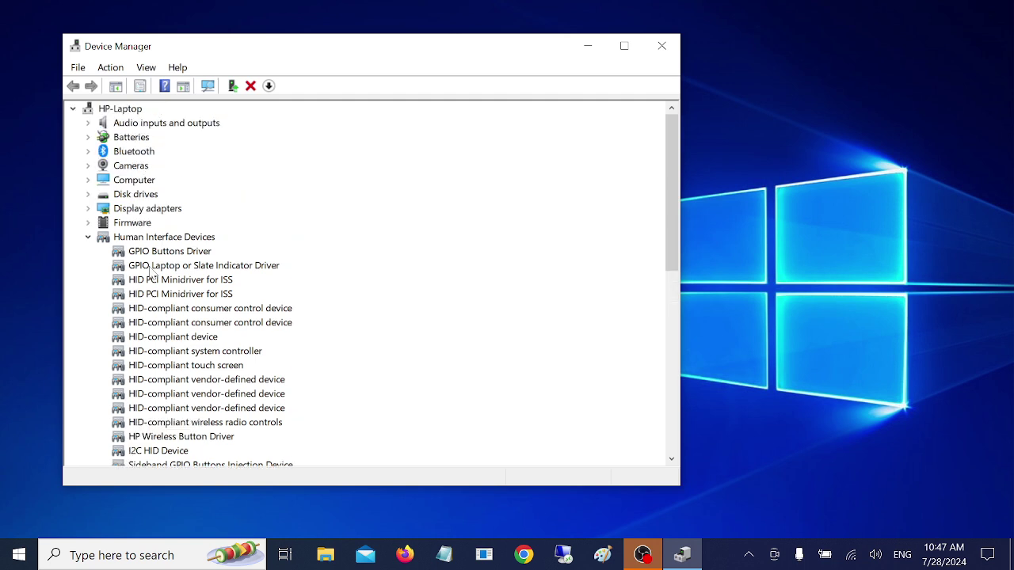
left_click(88, 238)
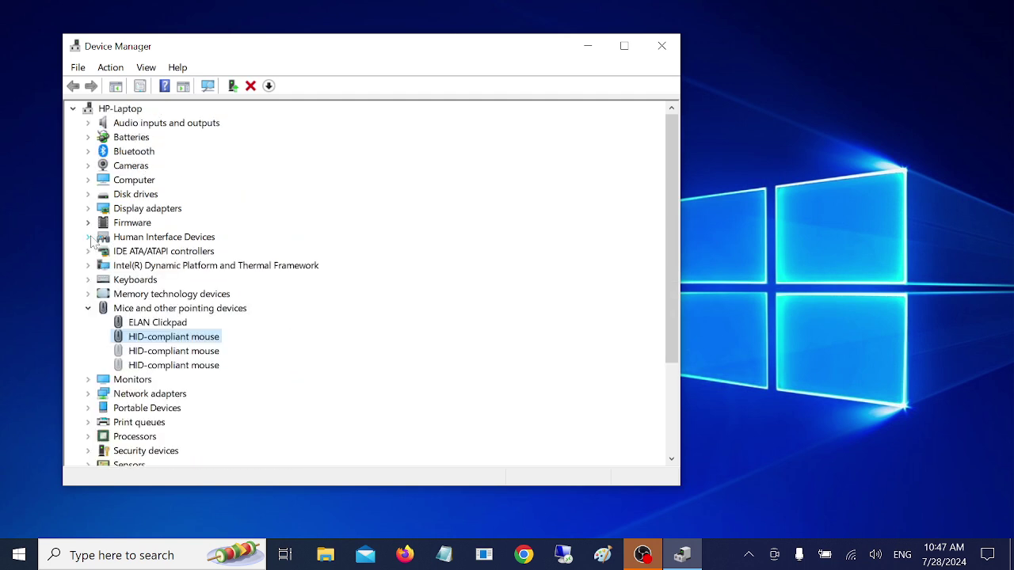
left_click(89, 308)
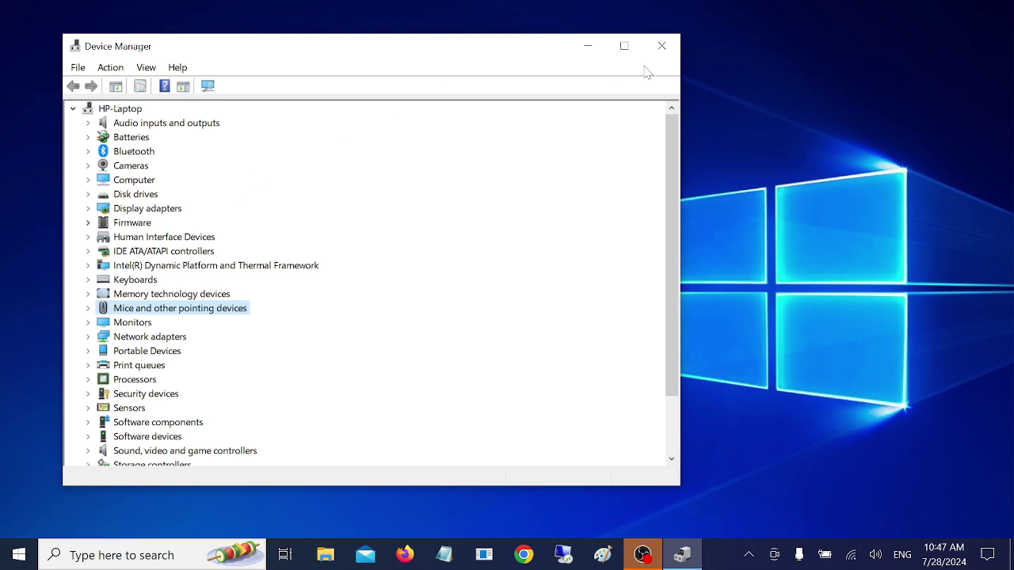
left_click(661, 46)
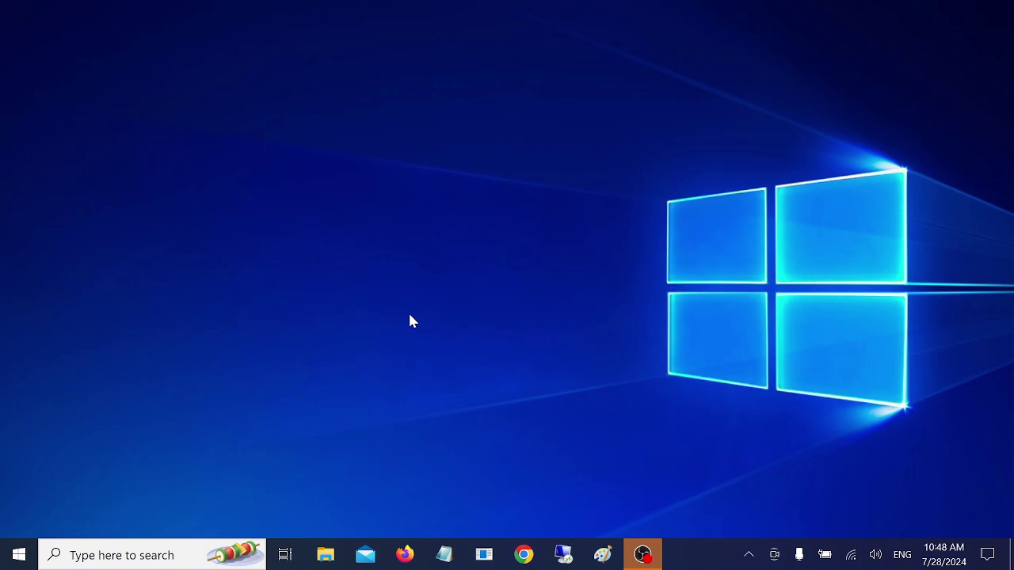
Switch to Windows Settings and open the Update & Security page using only the keyboard
key("super+i")
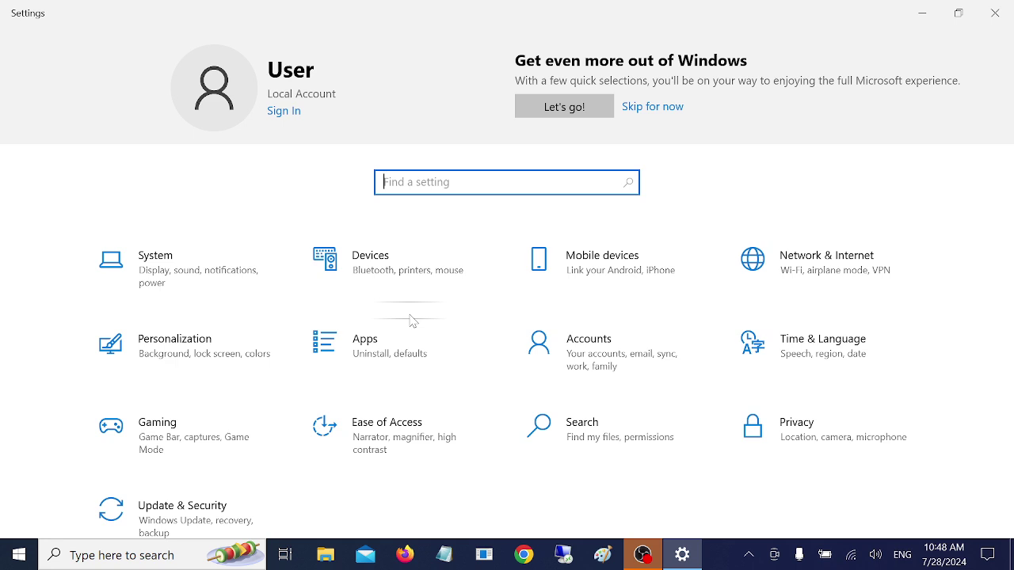
key("Tab")
key("Tab")
key("Tab")
key("Tab")
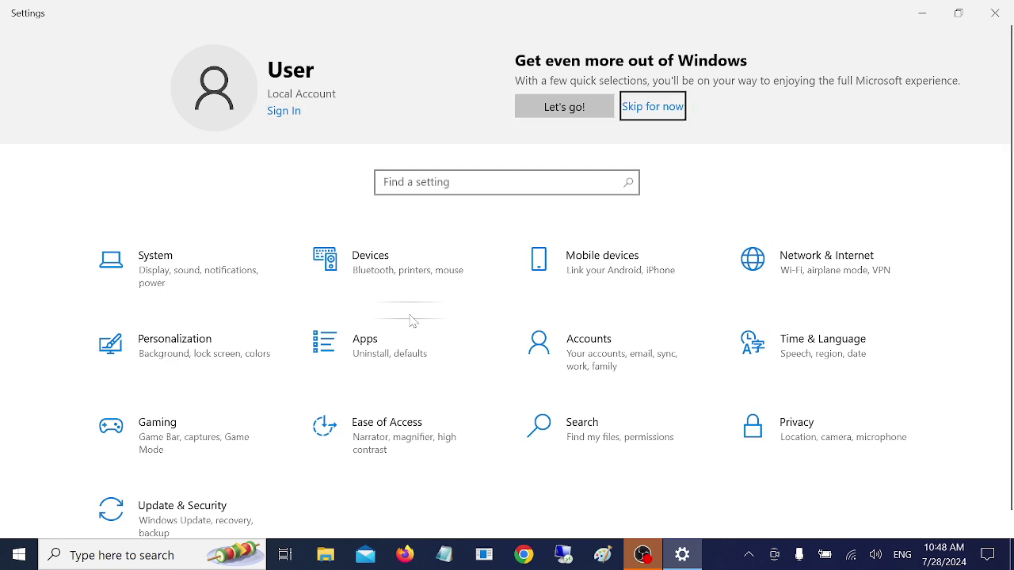
key("Tab")
key("Tab")
key("Down")
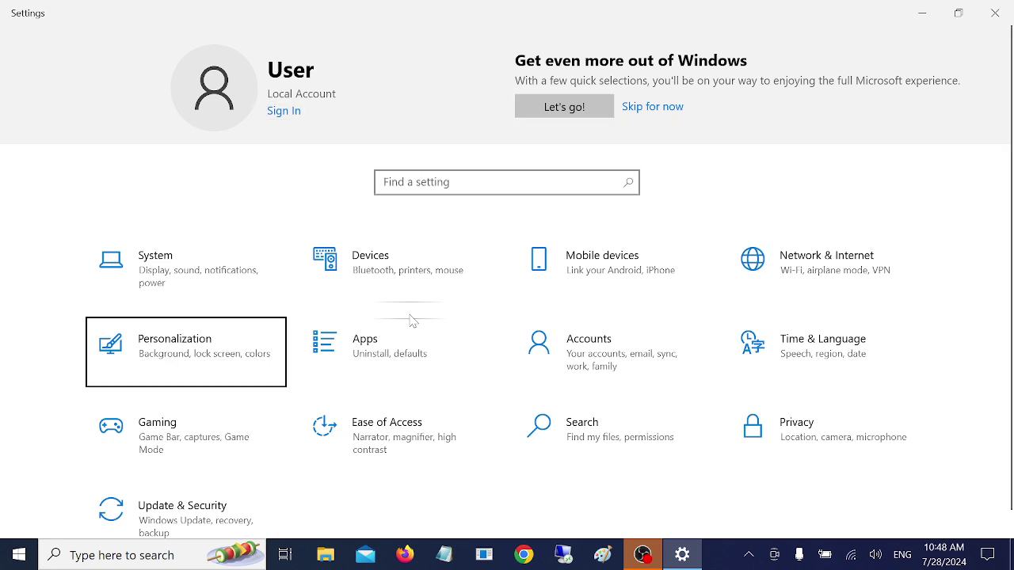
key("Down")
key("Down")
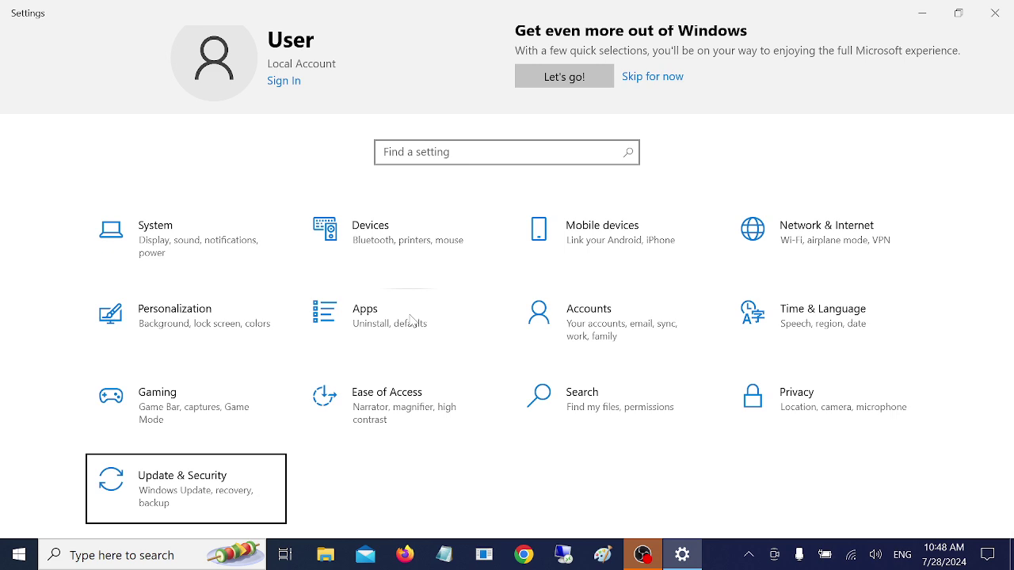
key("Return")
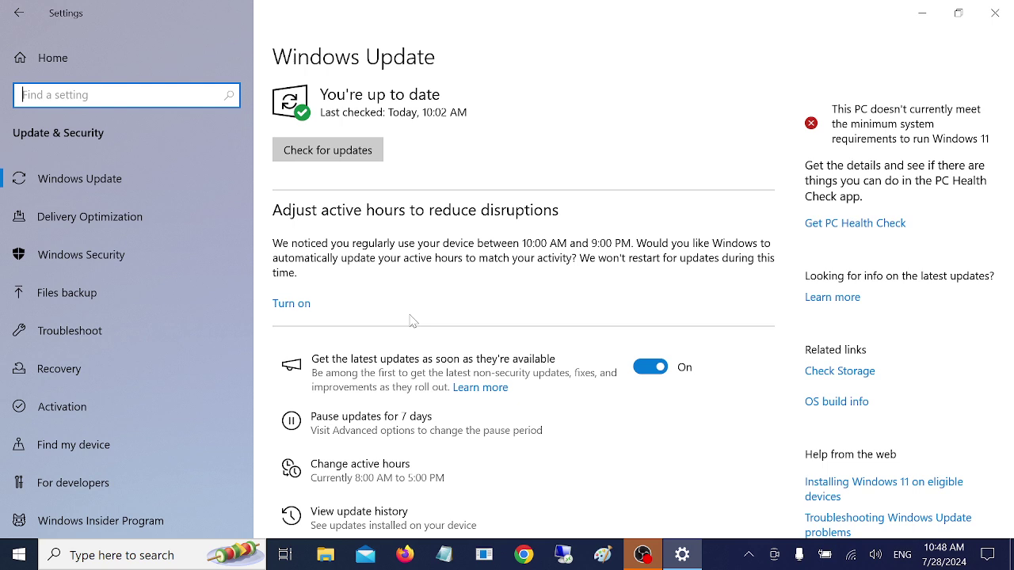
Start a check for Windows updates and close Settings
key("Tab")
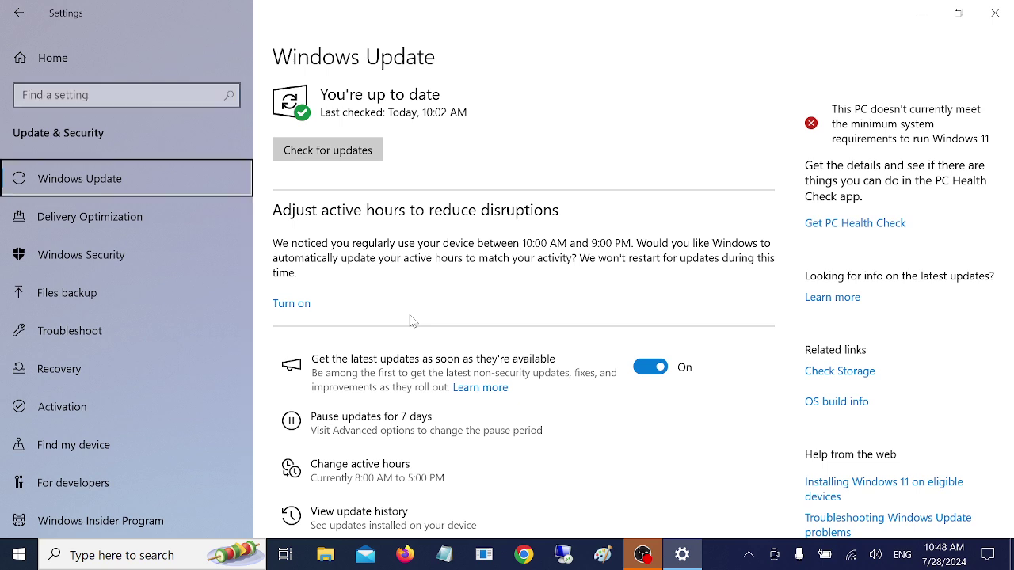
key("Tab")
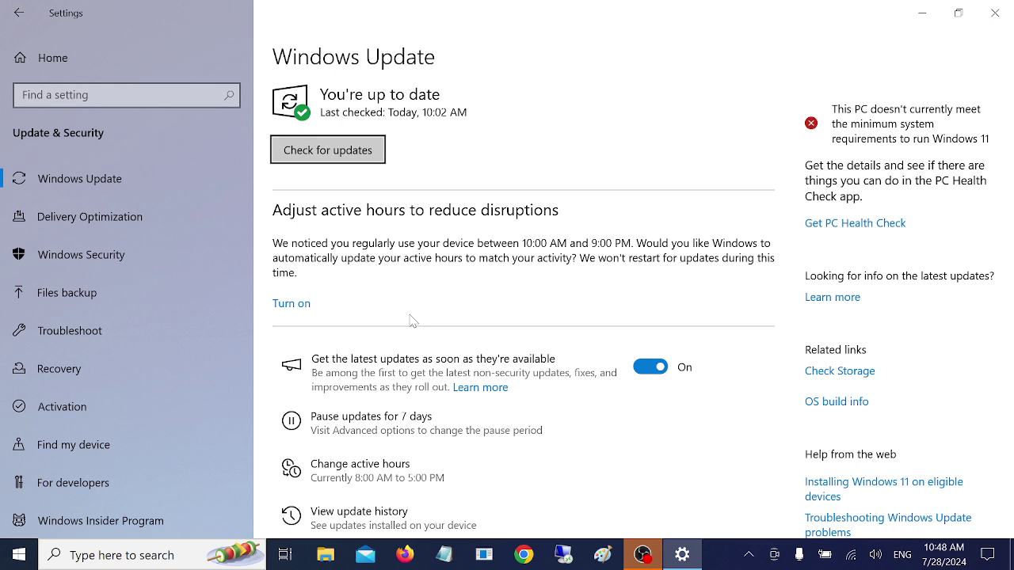
key("Return")
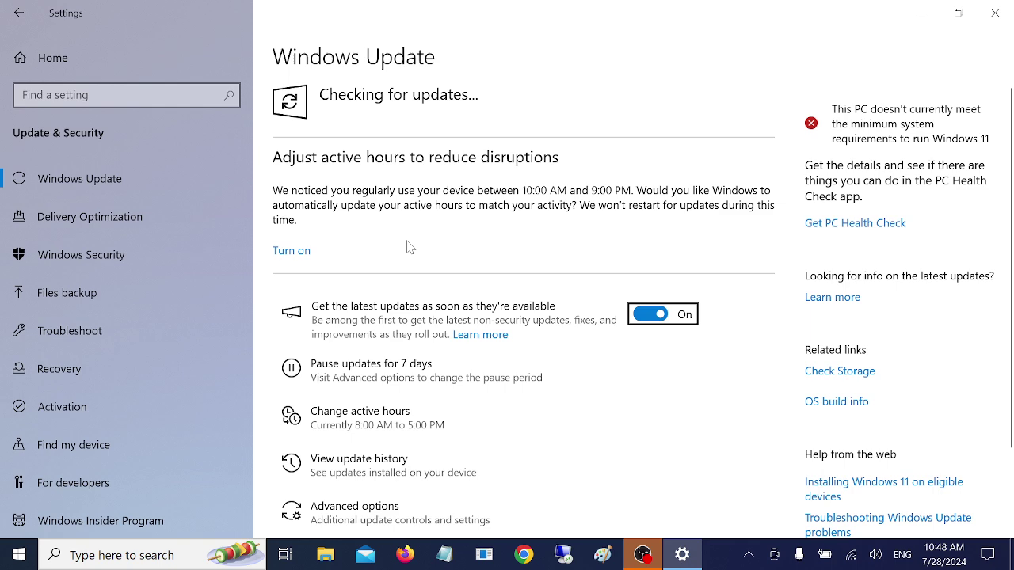
left_click(997, 14)
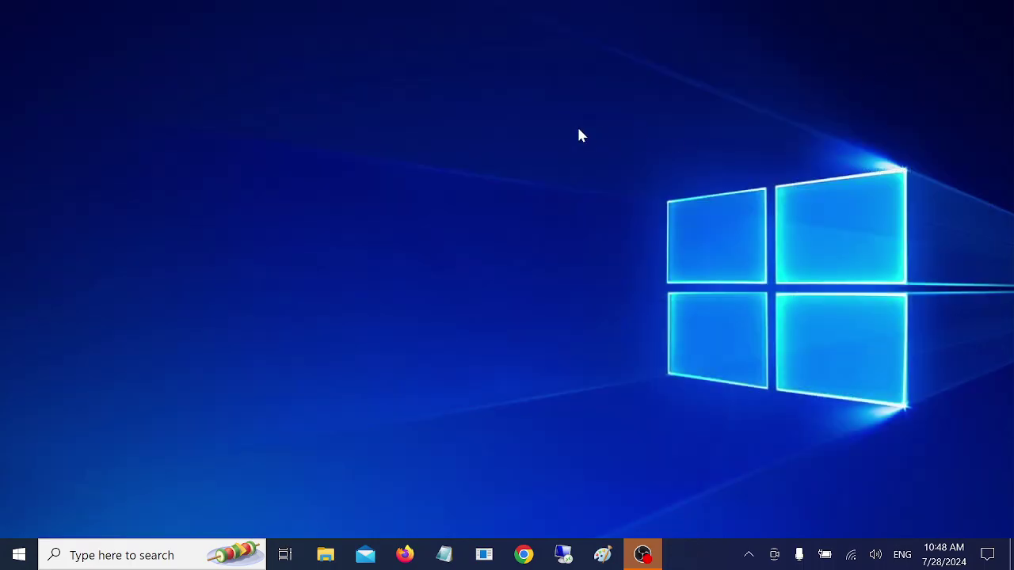
right_click(423, 127)
left_click(489, 177)
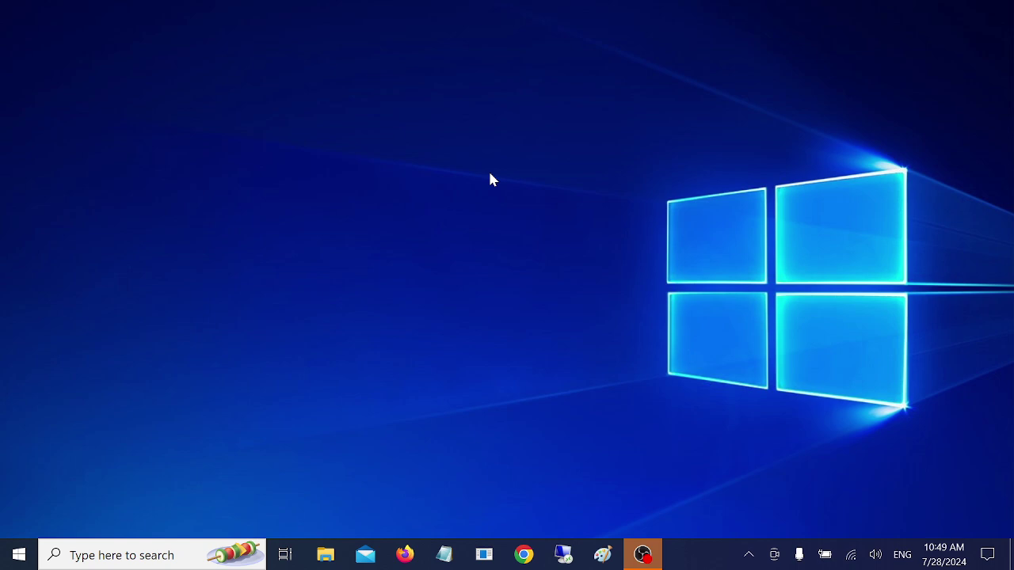
Switch to Chrome, search Google for "hp driver download" and open the Official HP Drivers and Software Download page
left_click(525, 556)
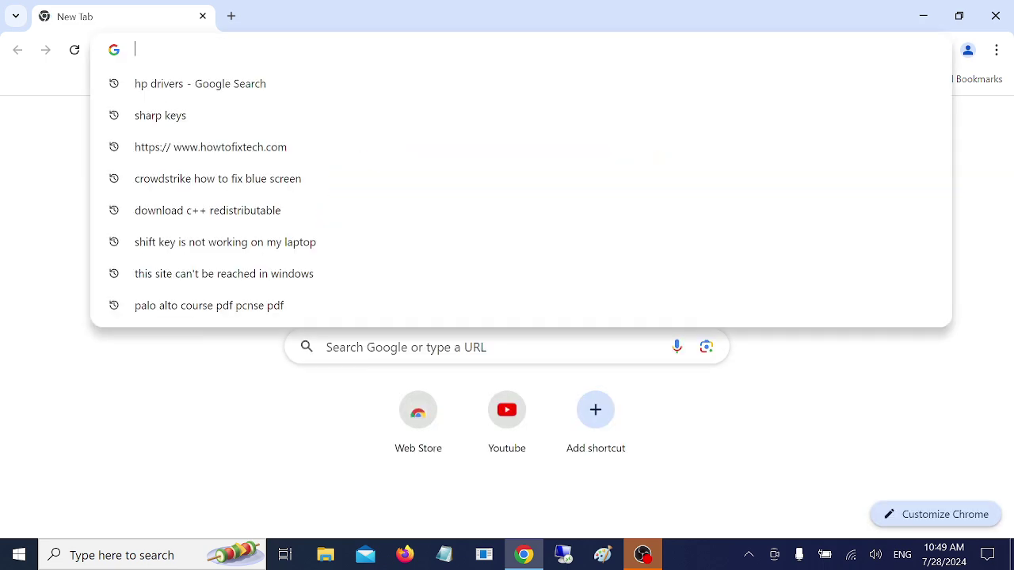
type("hp driver ")
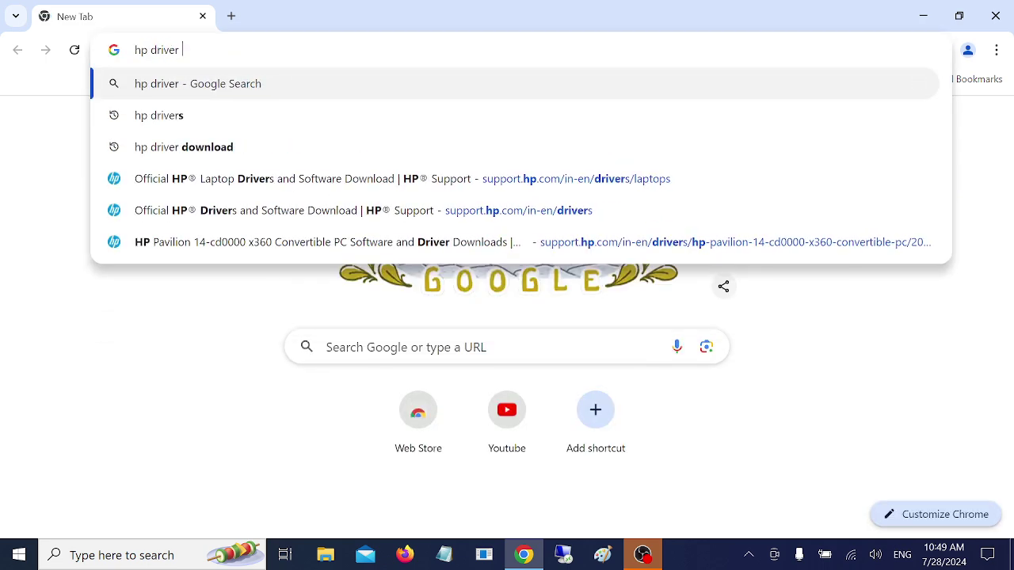
type("download")
key("Return")
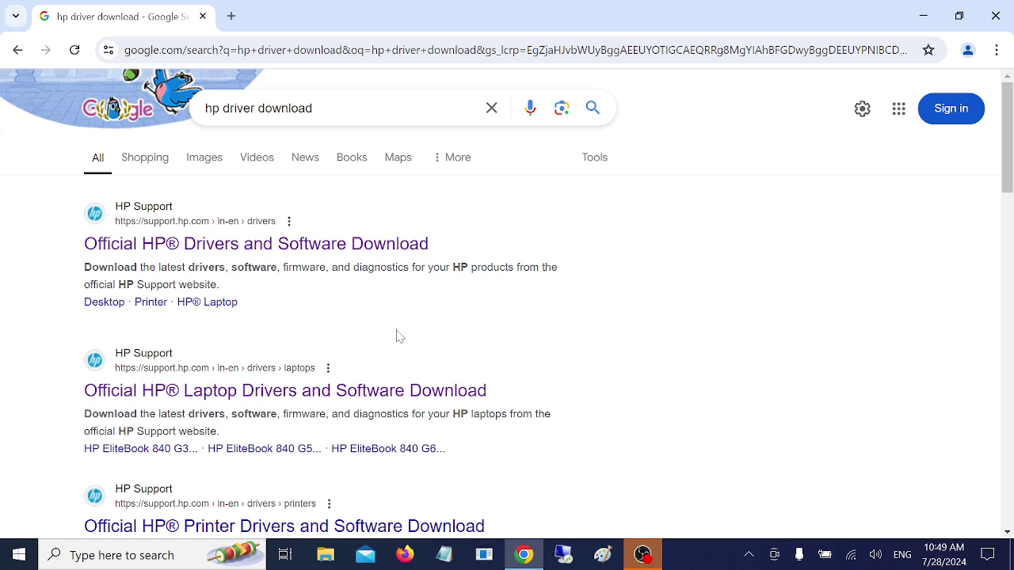
left_click(222, 255)
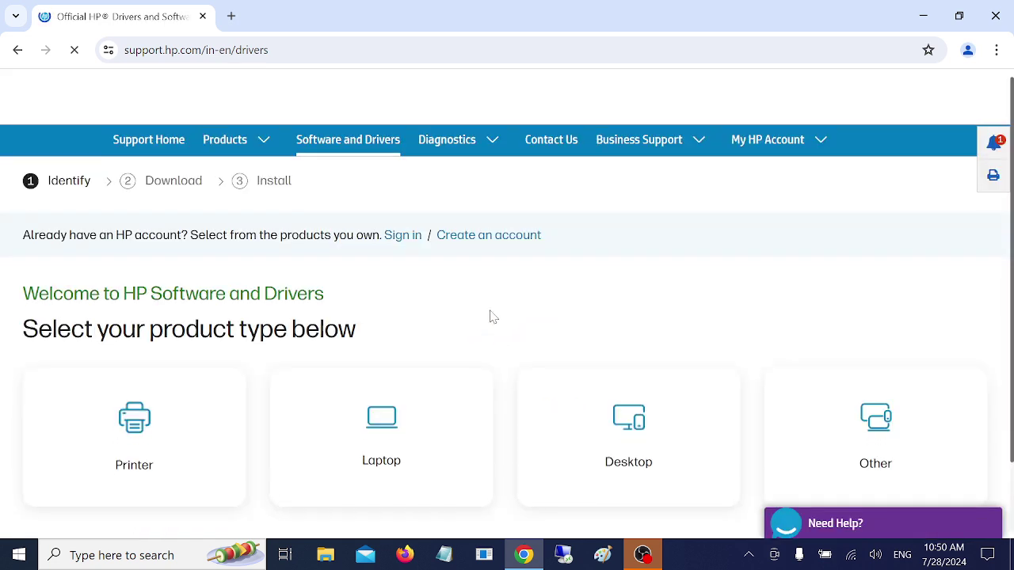
Choose Laptop as the product type and open the instructions for finding the serial number with a keyboard command
scroll(490, 317, "down", 1)
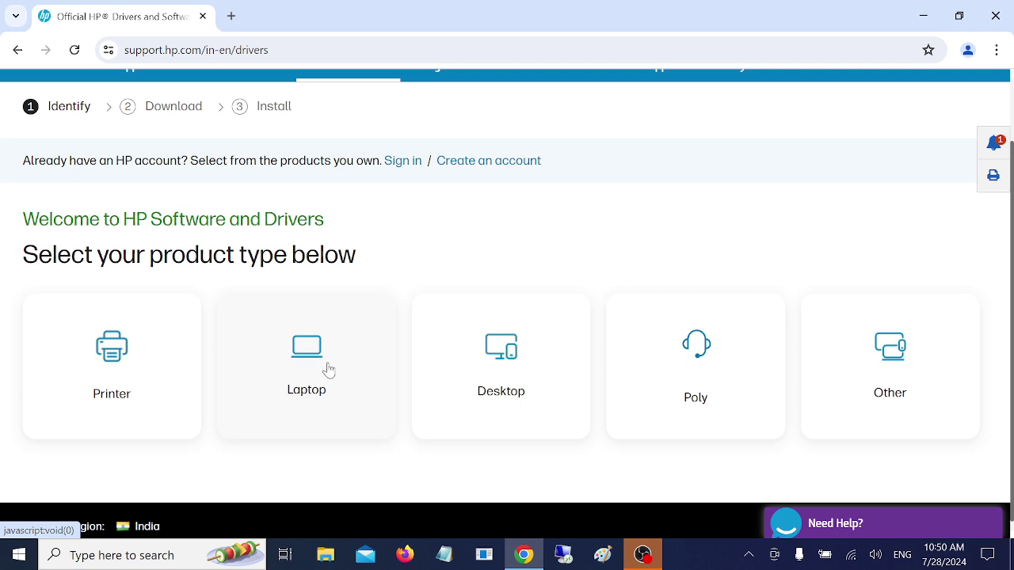
left_click(396, 346)
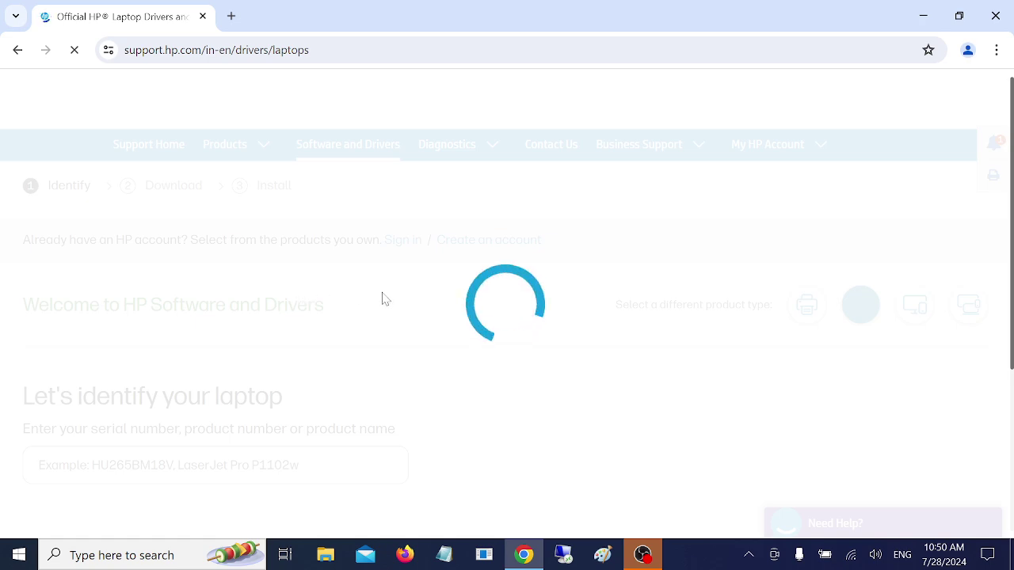
scroll(383, 298, "down", 1)
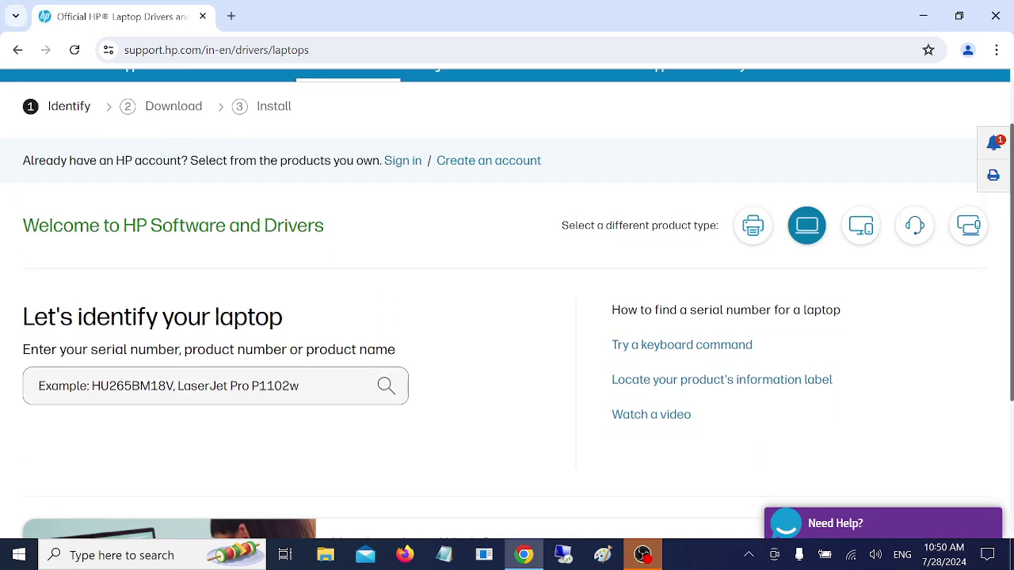
key("Return")
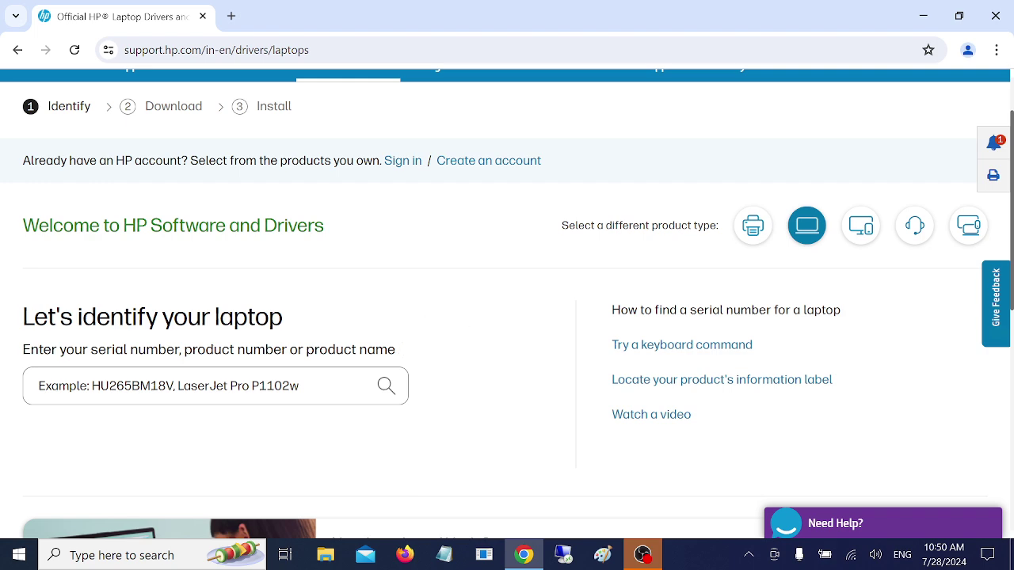
left_click(651, 356)
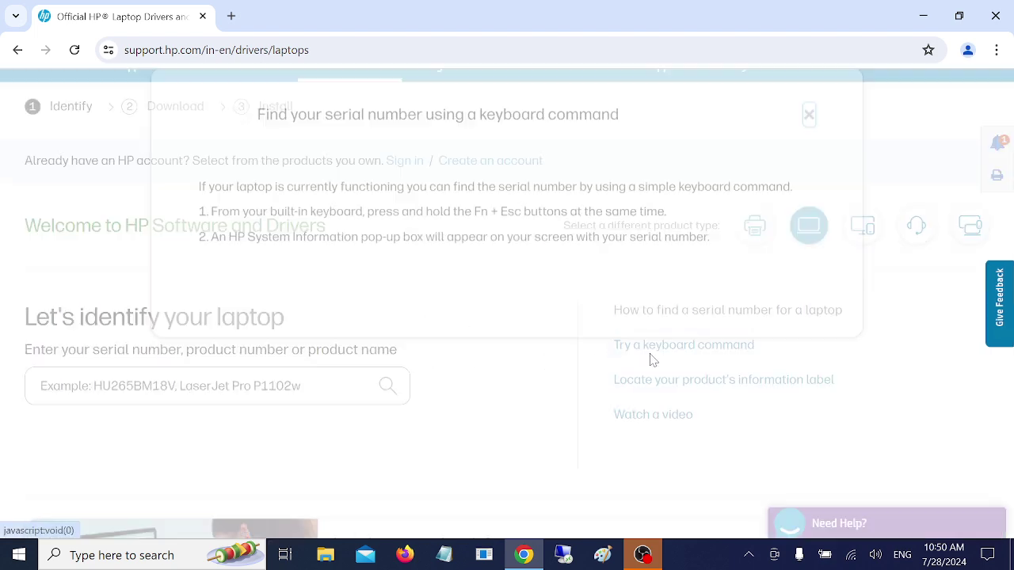